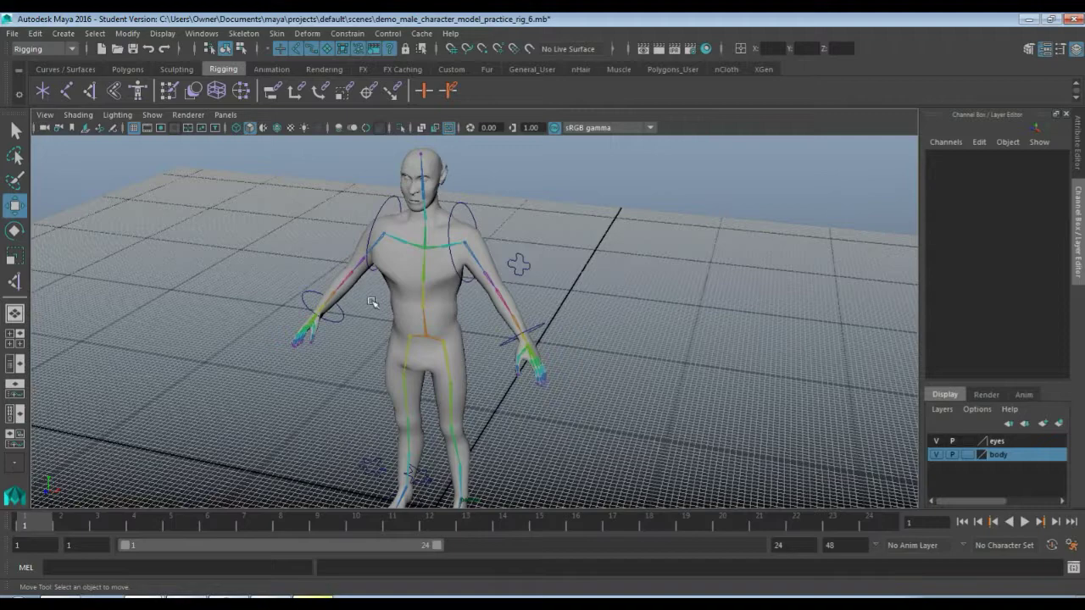
Step: Test R_foot_CTRL by raising the right foot, then undo and reframe the character
middle_click_drag(594, 379, 584, 299, "alt")
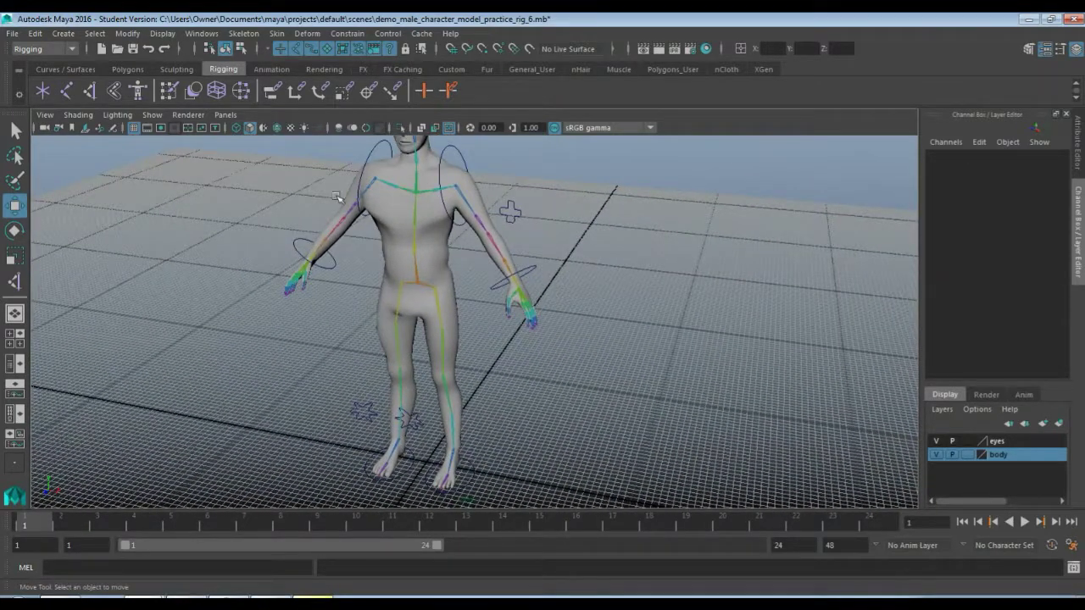
mouse_move(454, 432)
left_mouse_down("alt")
mouse_move(511, 419)
mouse_move(472, 407)
mouse_move(464, 415)
left_mouse_up("alt")
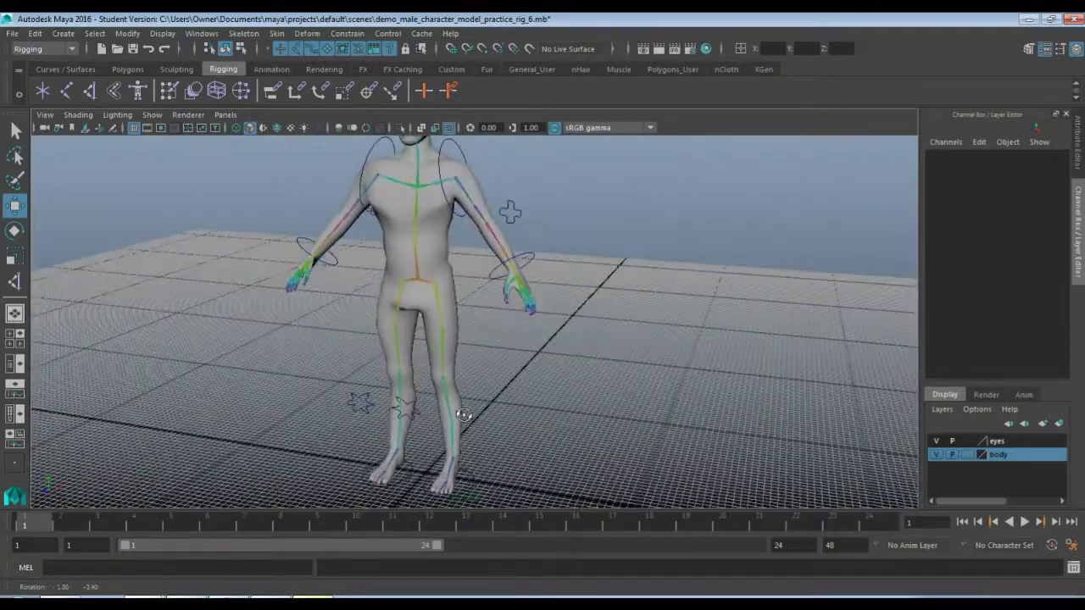
left_click(395, 483)
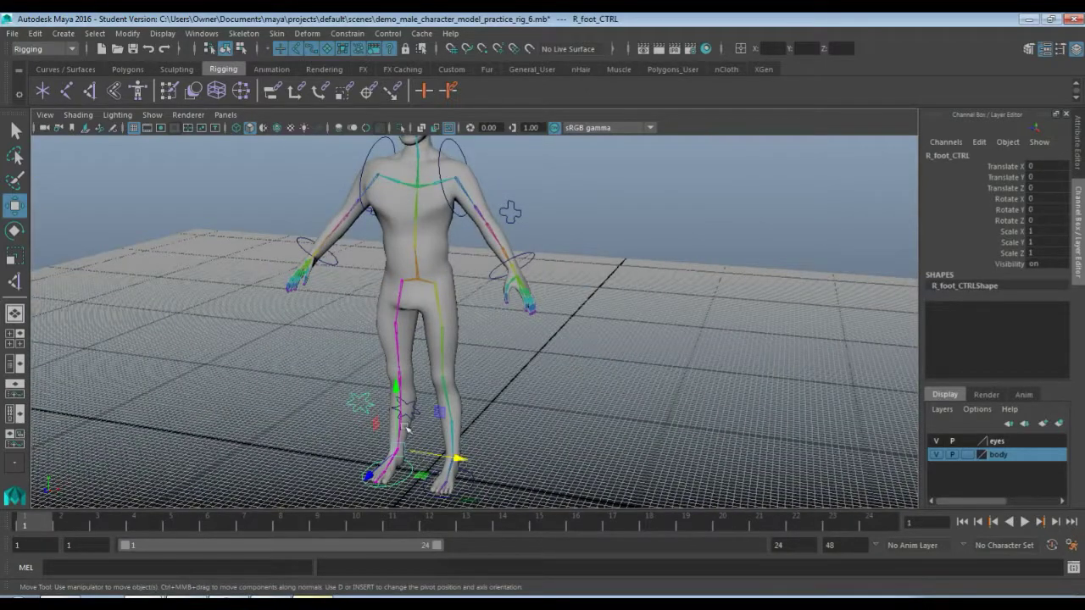
left_click_drag(400, 428, 395, 305)
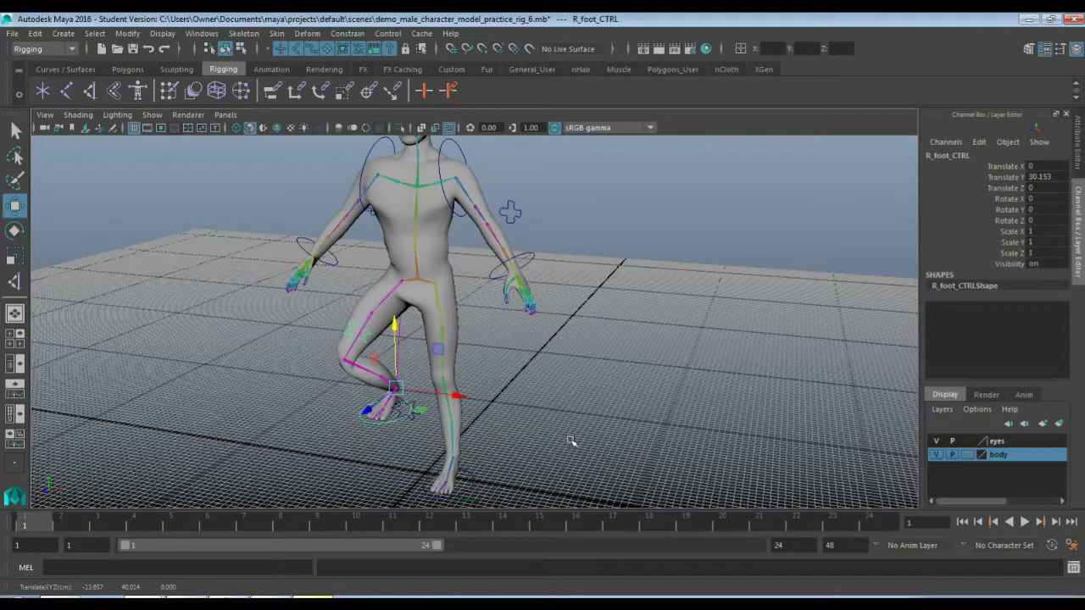
key("ctrl+z")
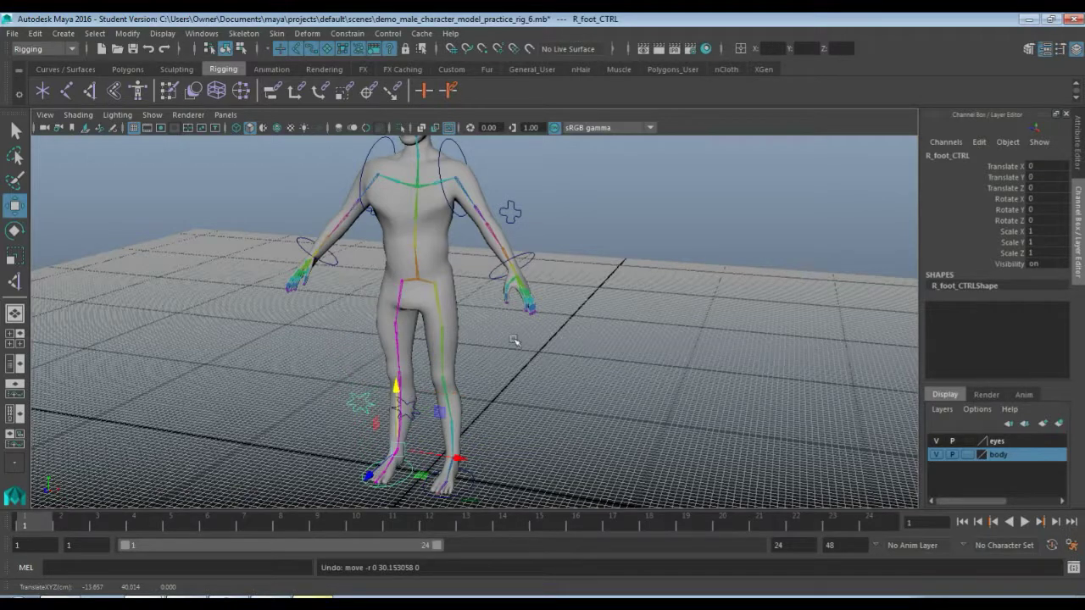
middle_click_drag(472, 314, 458, 335, "alt")
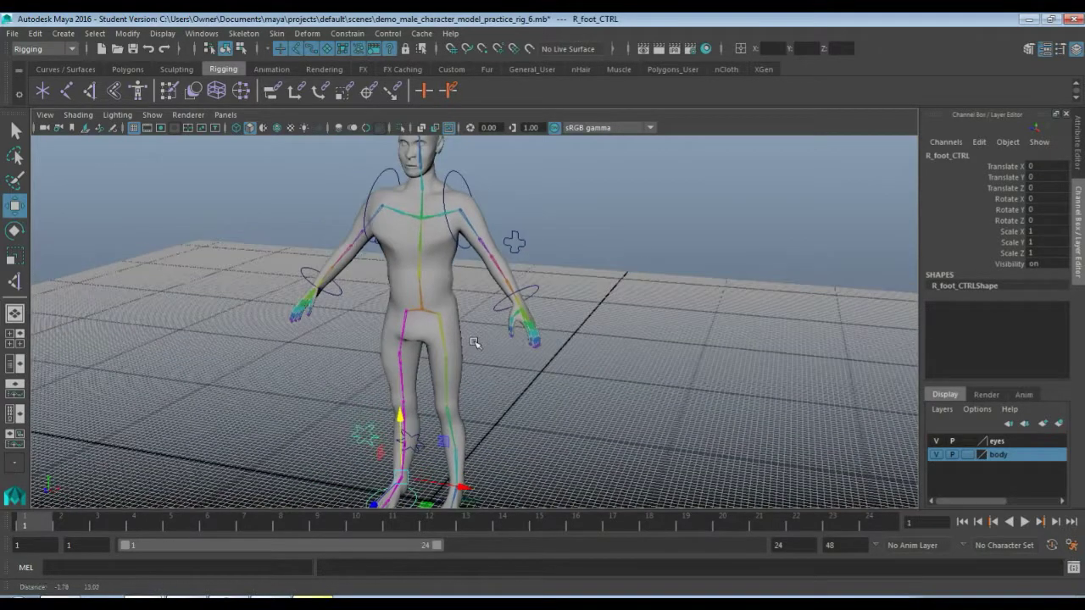
Step: Draw a NURBS circle on the grid near the feet and rename it Hip_CTRL
left_click(75, 70)
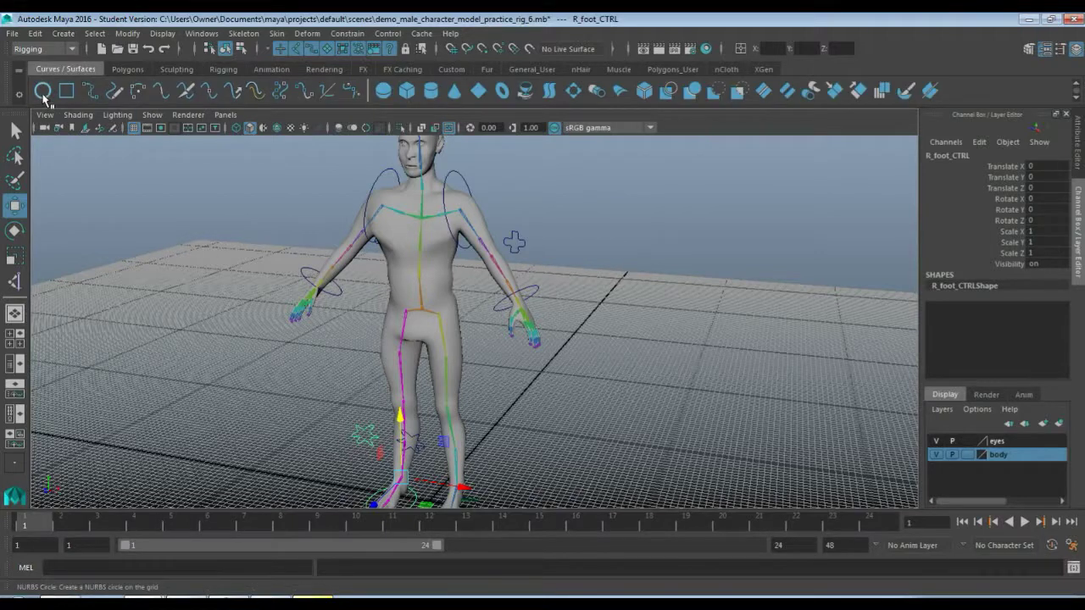
left_click(44, 95)
scroll(342, 390, "down", 5)
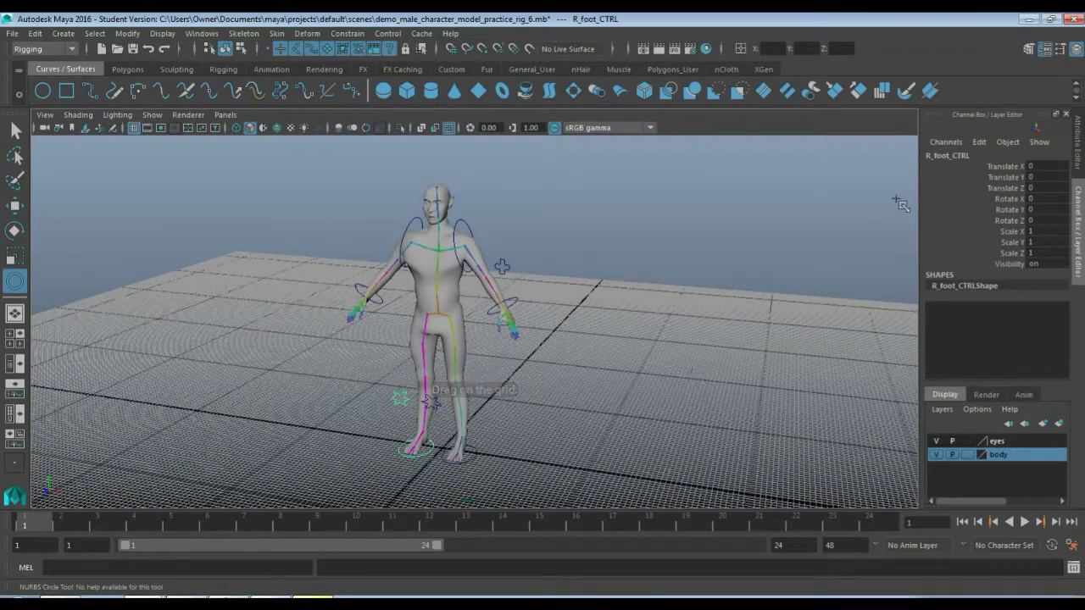
left_click_drag(510, 449, 537, 466)
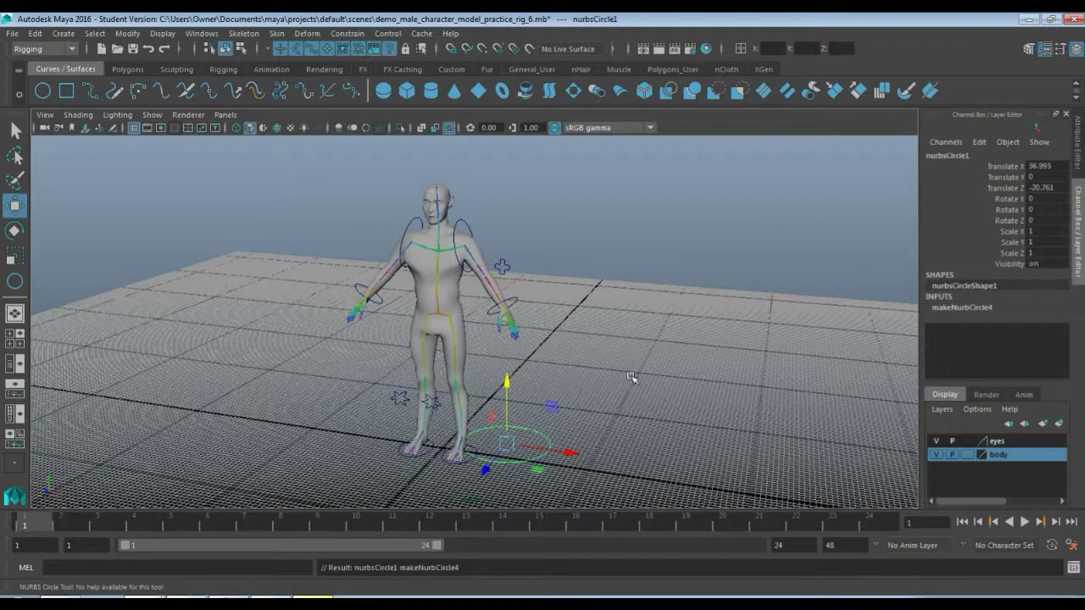
left_click(940, 156)
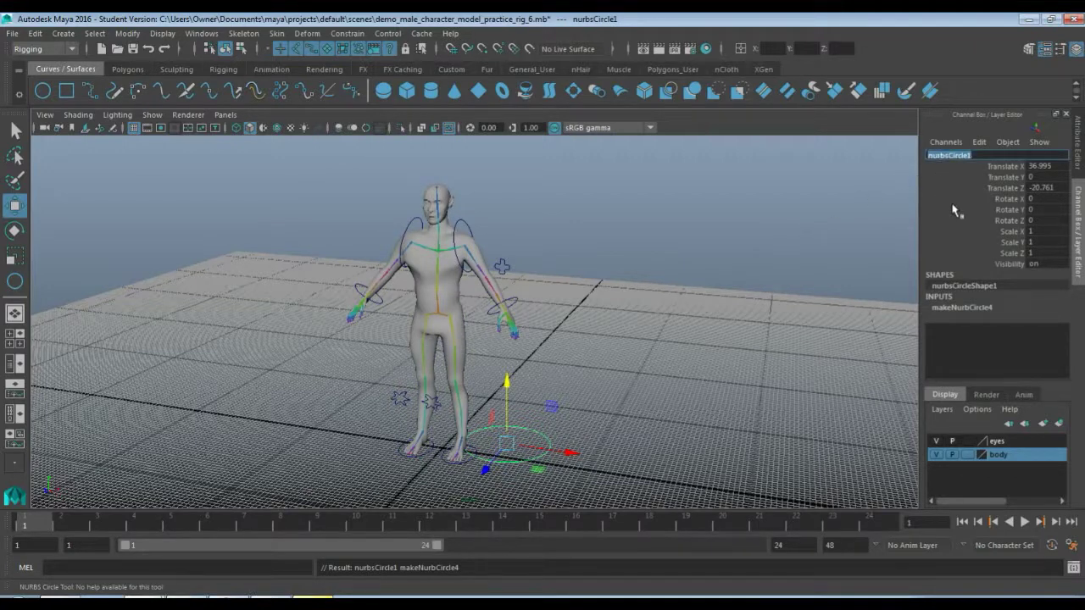
type("Hip_CTRL")
key("Return")
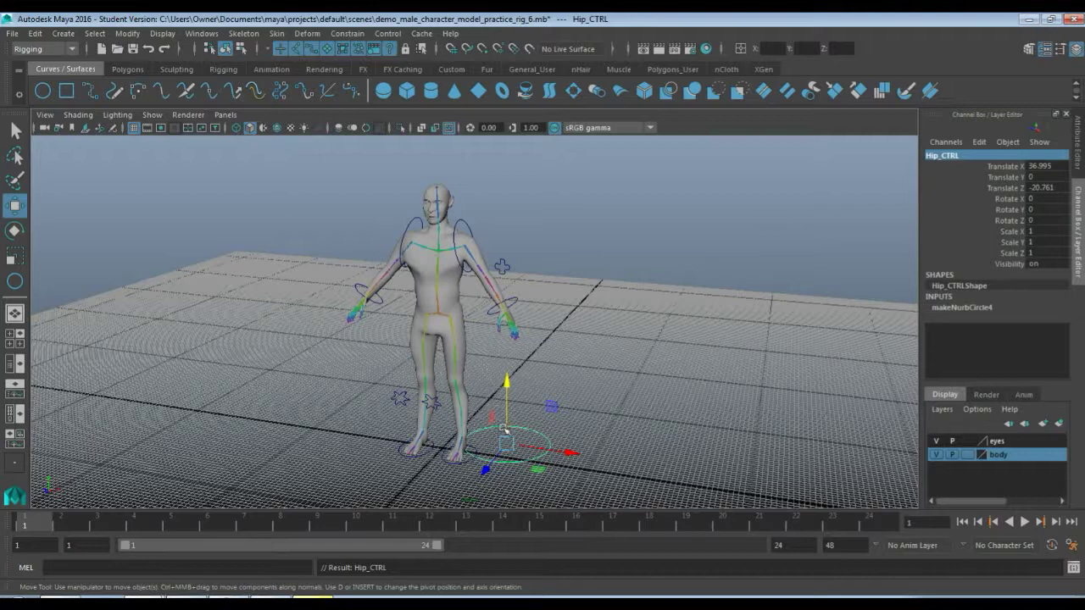
Step: Point-snap Hip_CTRL onto the hip joint at translate 0, 92.549, 4.391
key("v")
left_click_drag(506, 445, 432, 316)
scroll(434, 331, "up", 8)
key("v")
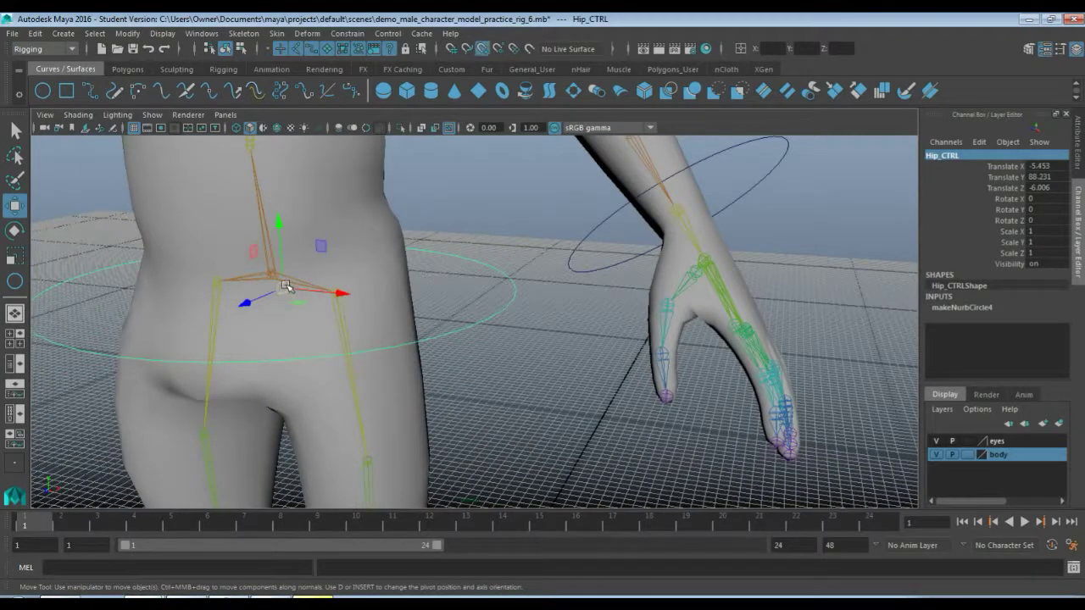
left_click_drag(286, 286, 399, 345)
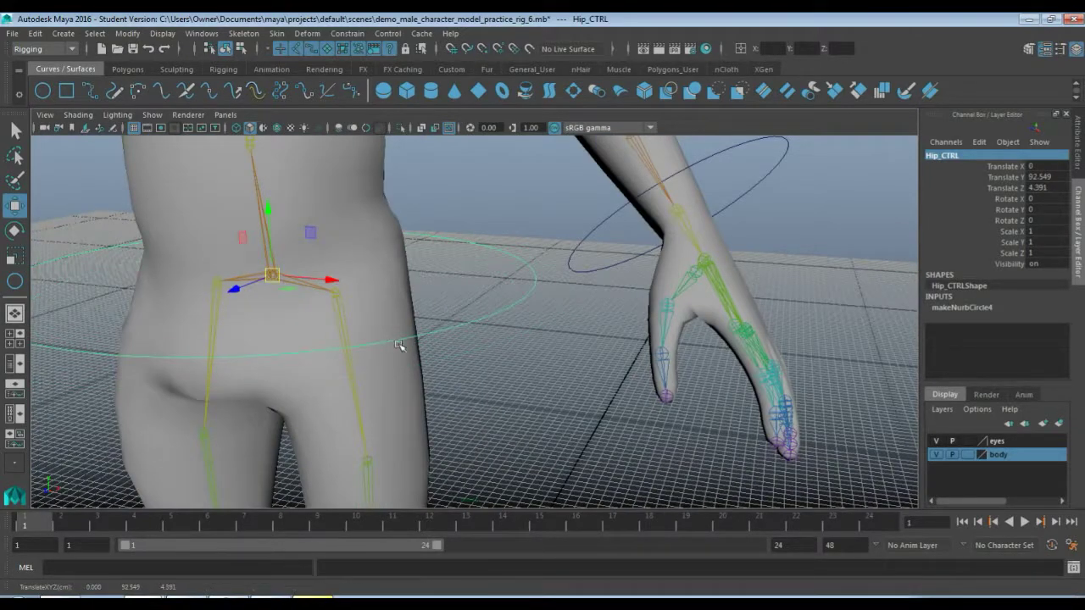
left_click_drag(303, 352, 384, 384, "alt")
scroll(387, 344, "down", 10)
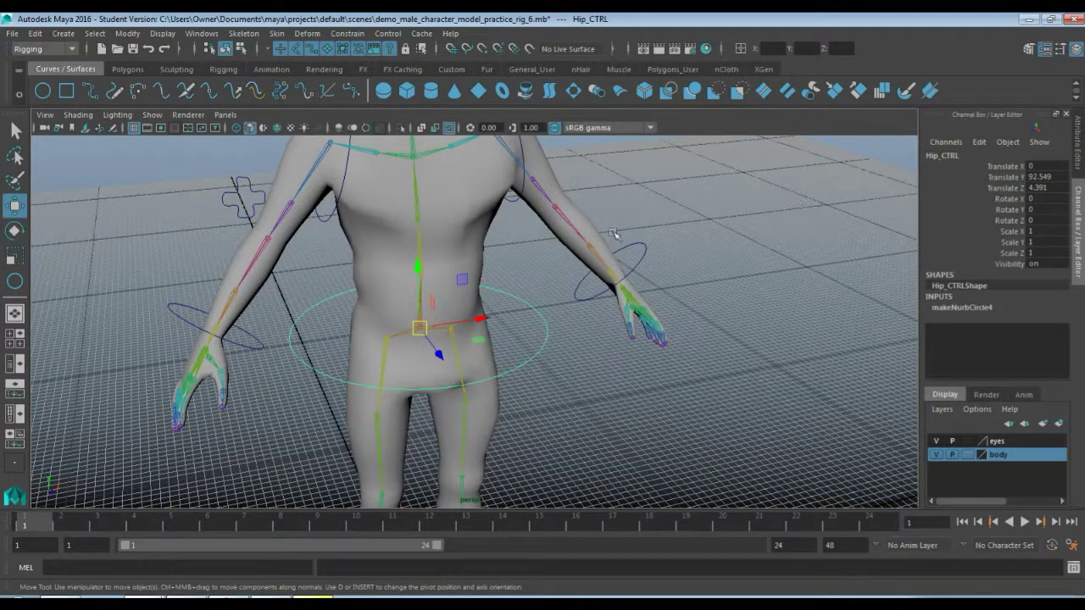
Step: Freeze Hip_CTRL's transformations so its translate and rotate values read zero
left_click(133, 36)
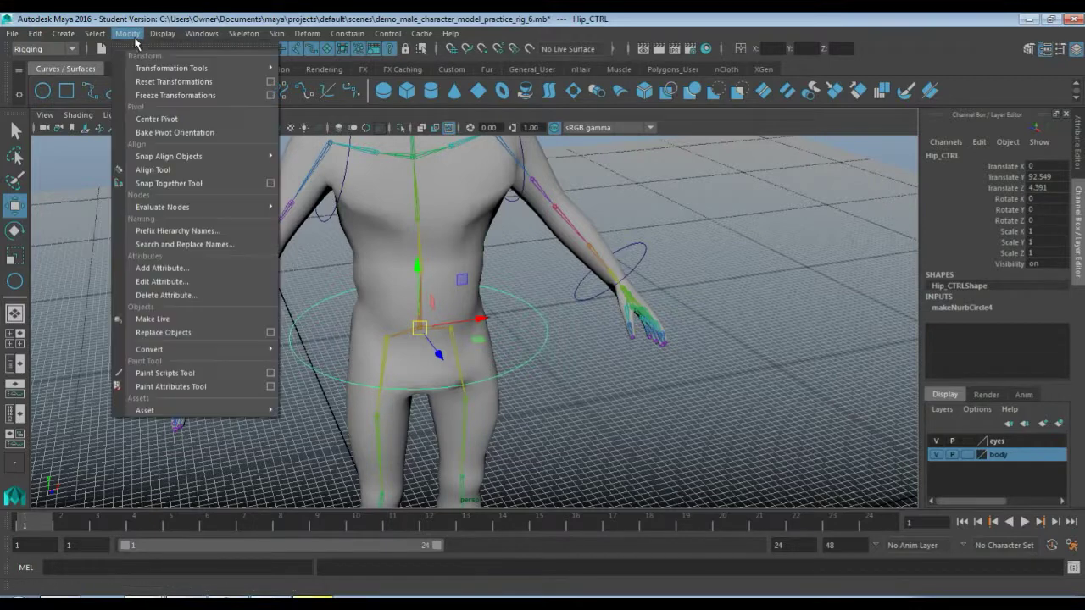
left_click(178, 95)
left_click(521, 373)
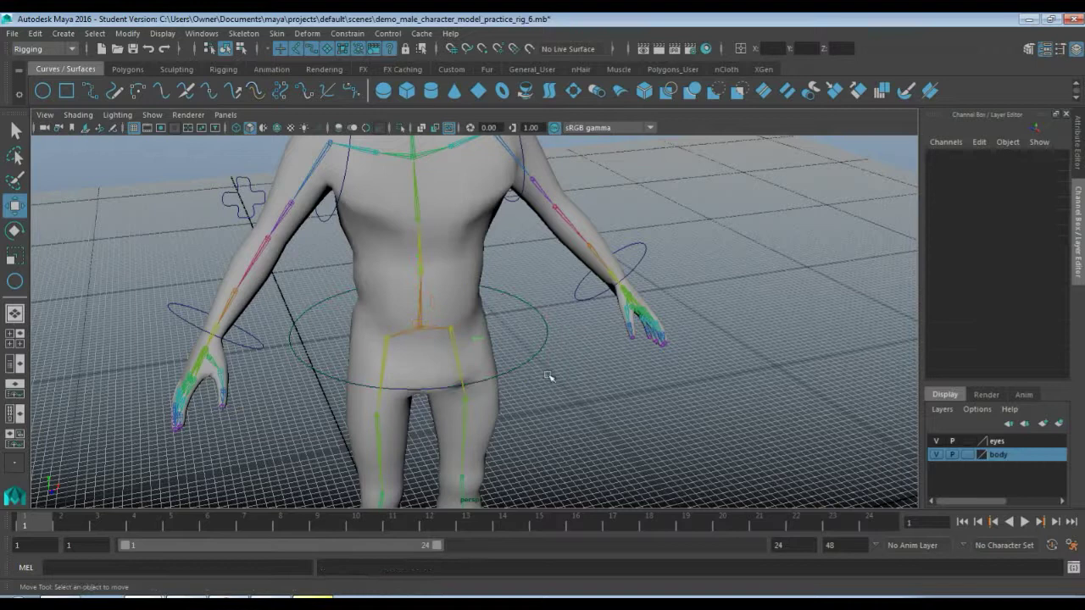
left_click(520, 361)
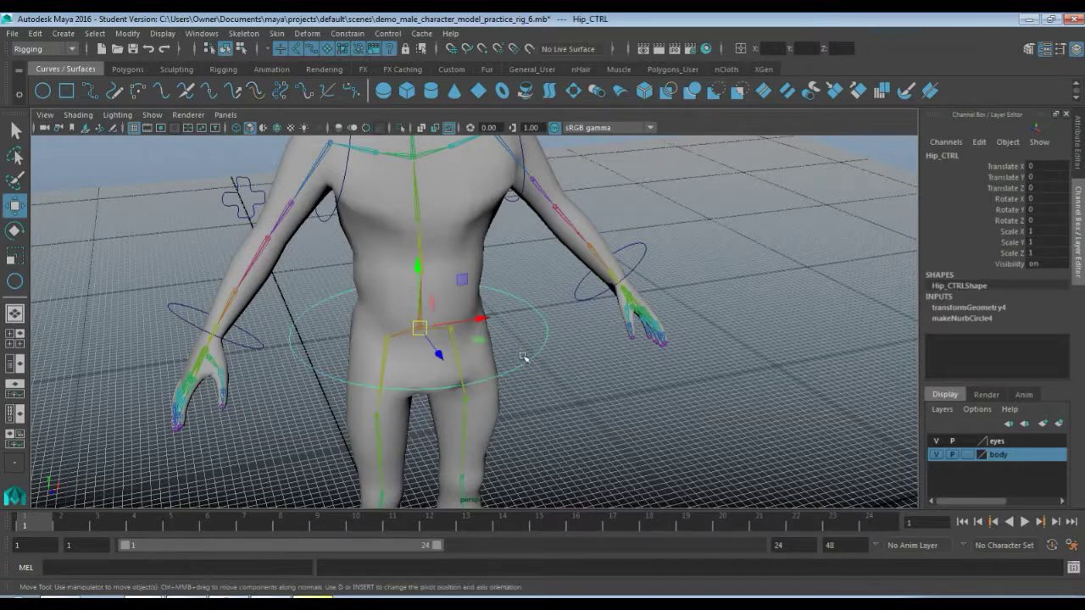
Step: Add the pelvis joint to the selection alongside Hip_CTRL
scroll(536, 375, "up", 6)
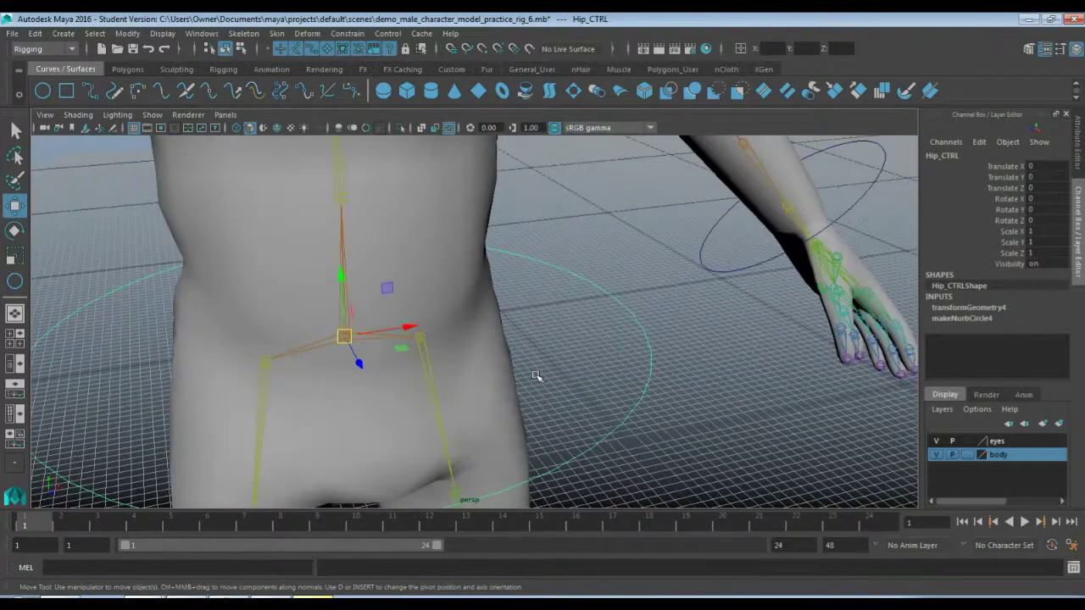
key("q")
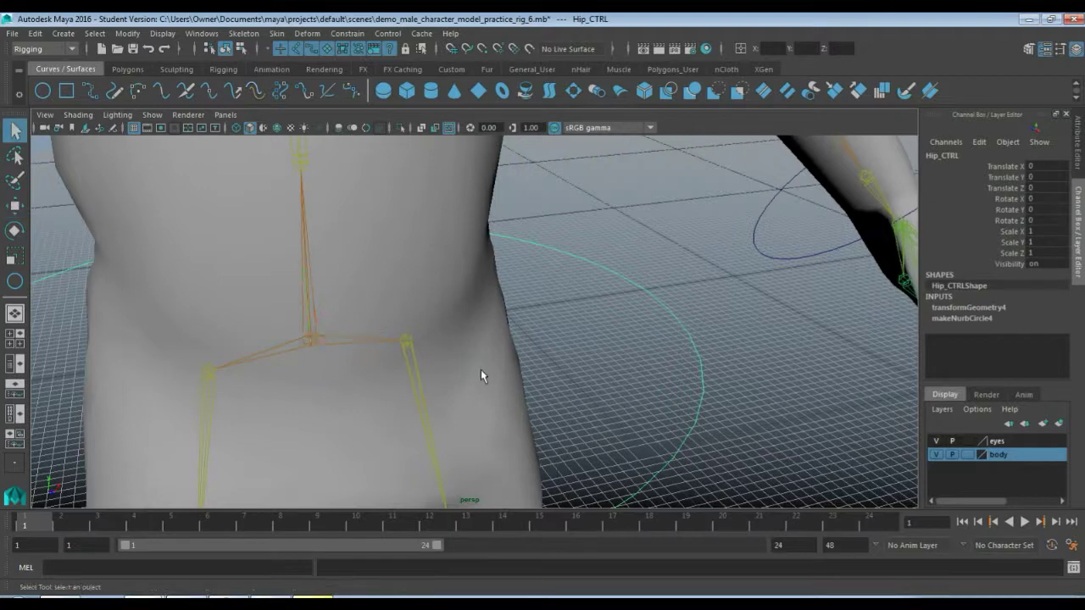
left_click(310, 339)
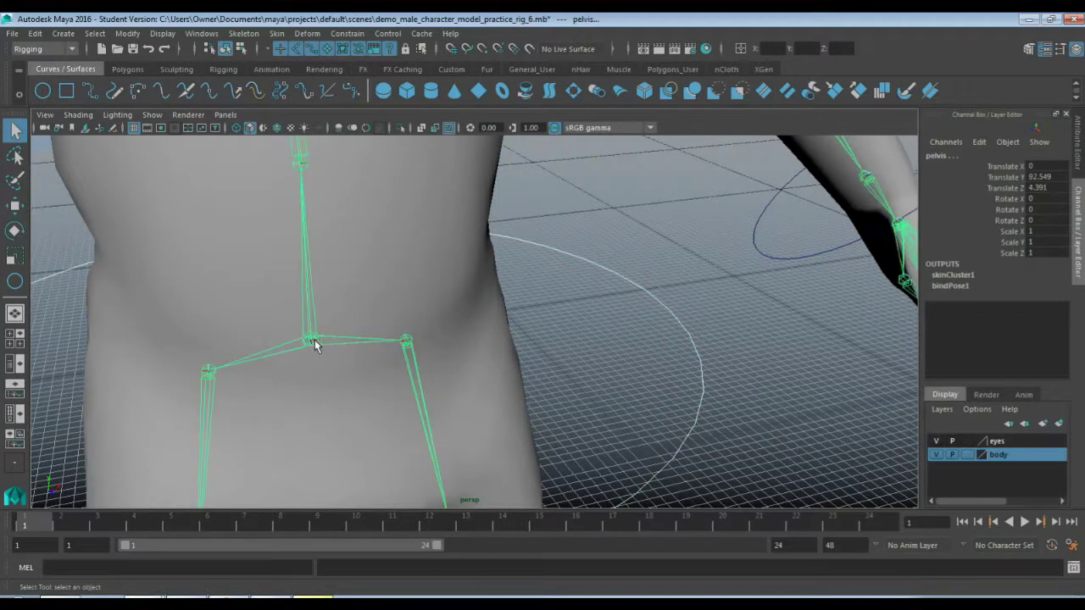
scroll(541, 320, "down", 5)
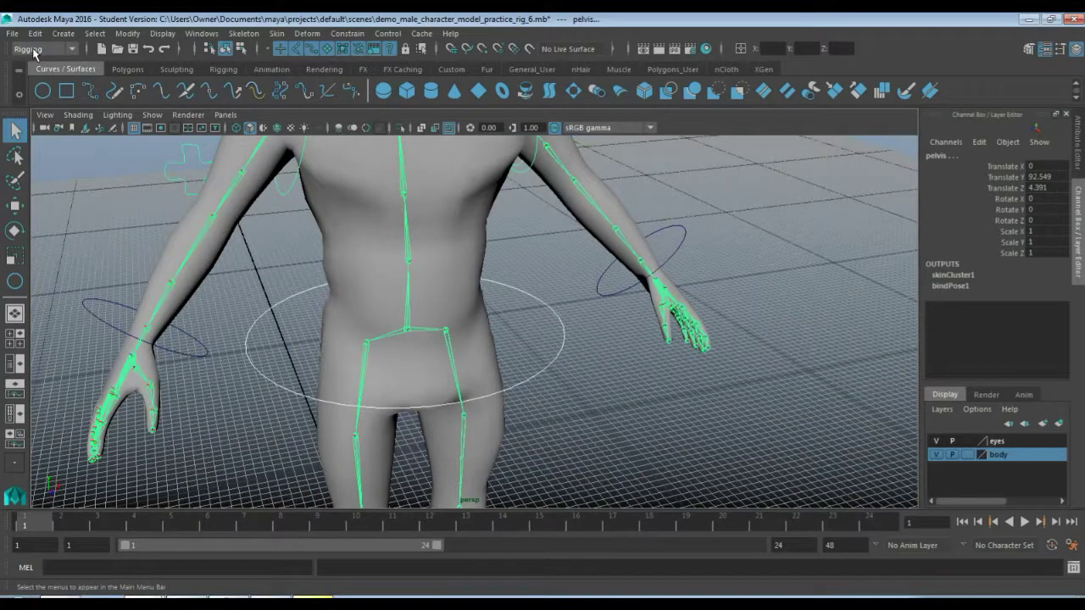
Step: Point-constrain the pelvis to Hip_CTRL, creating pelvis_pointConstraint1, then reselect Hip_CTRL
left_click(346, 33)
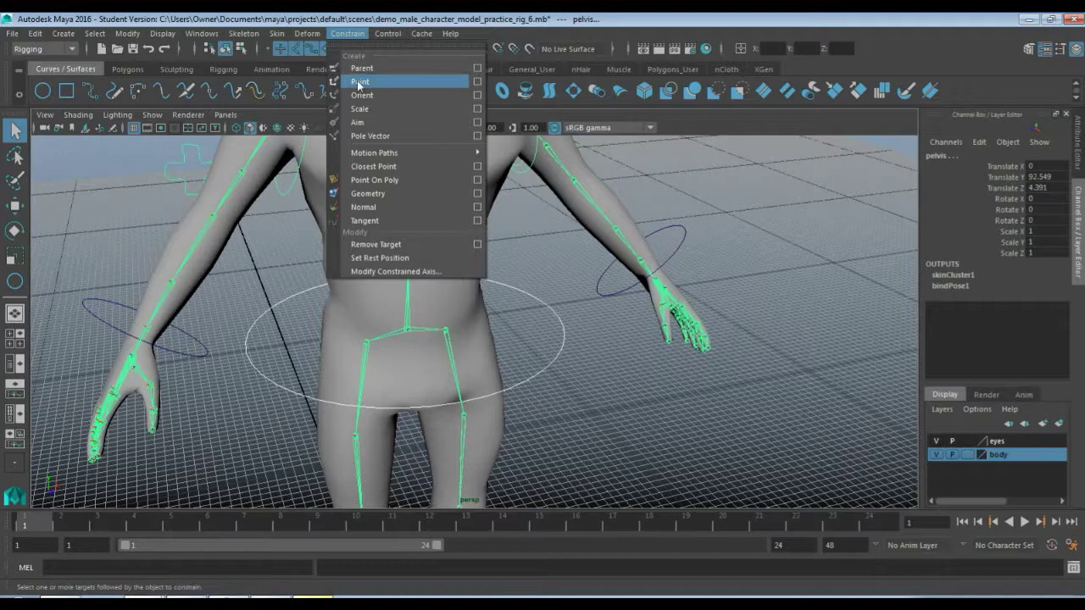
left_click(360, 81)
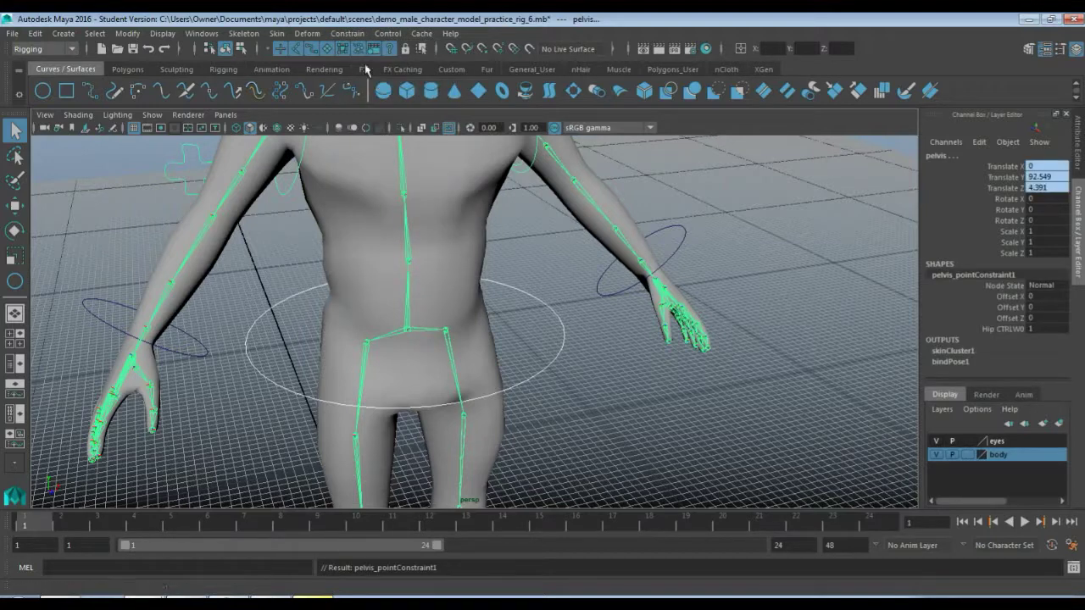
left_click(341, 35)
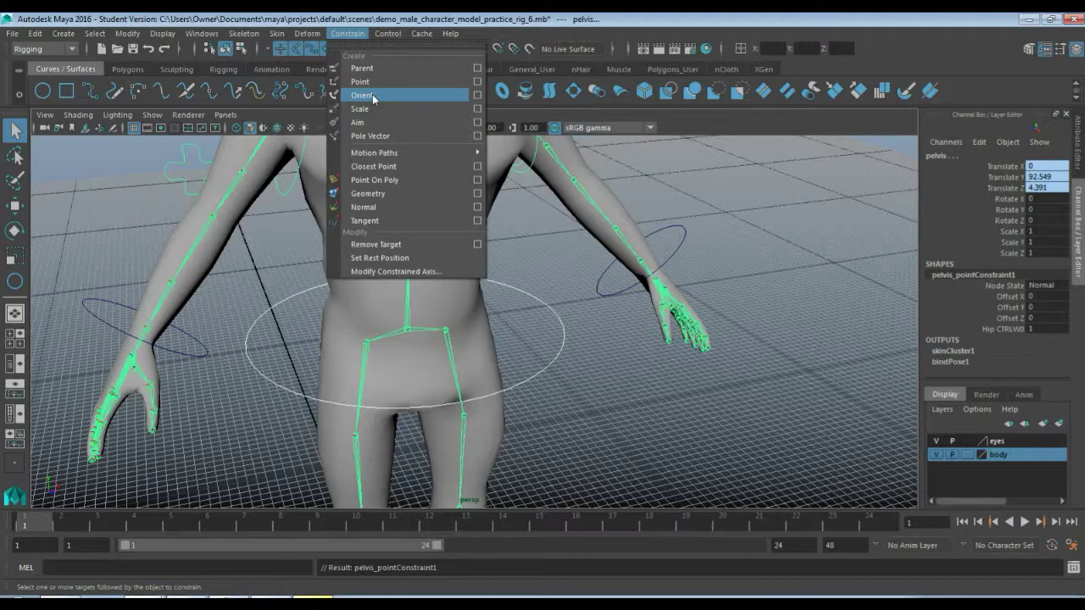
key("Escape")
left_click(563, 354)
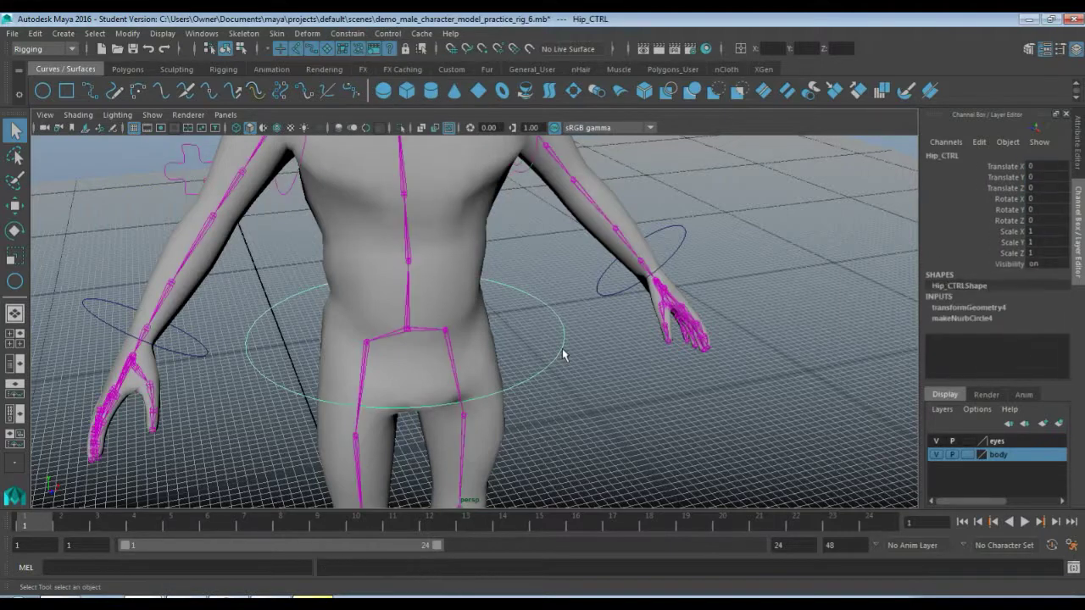
Step: Test-move and test-rotate Hip_CTRL, undoing both to restore the default pose
key("w")
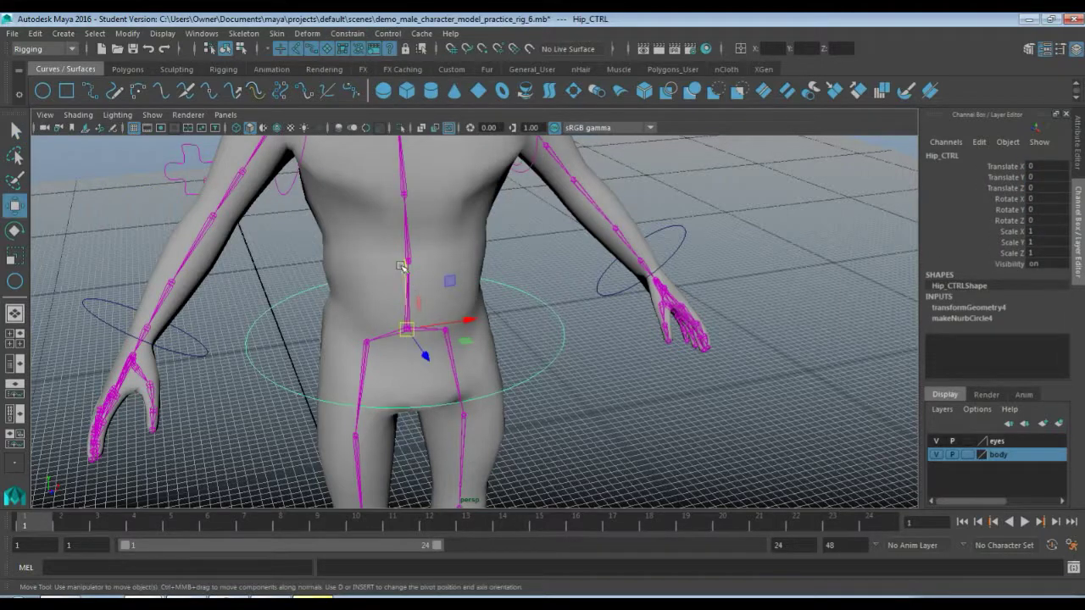
left_click_drag(401, 270, 409, 345)
key("ctrl+z")
key("ctrl+z")
key("ctrl+z")
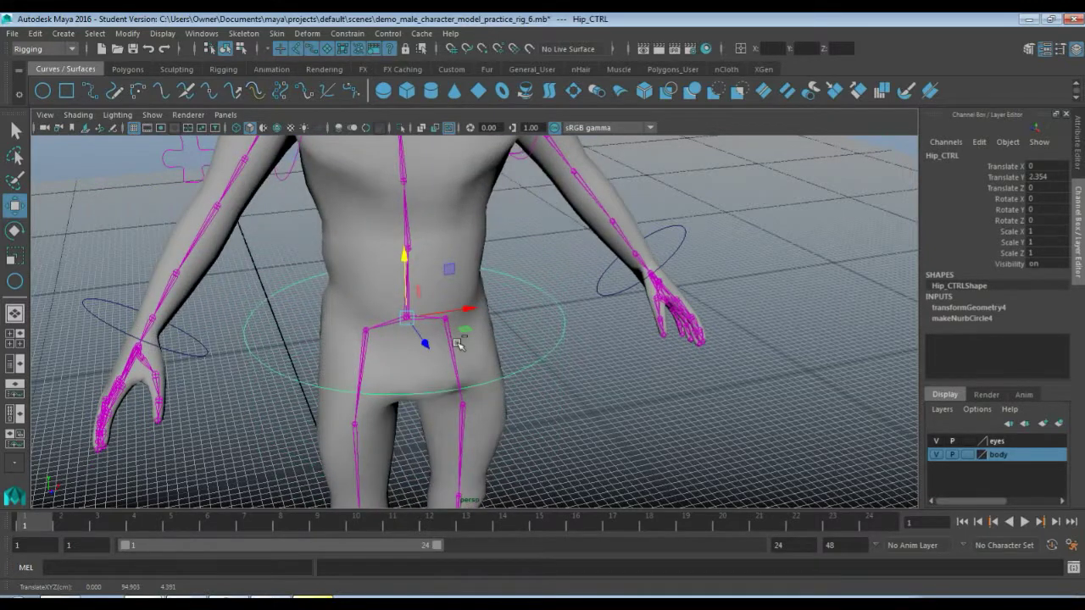
key("e")
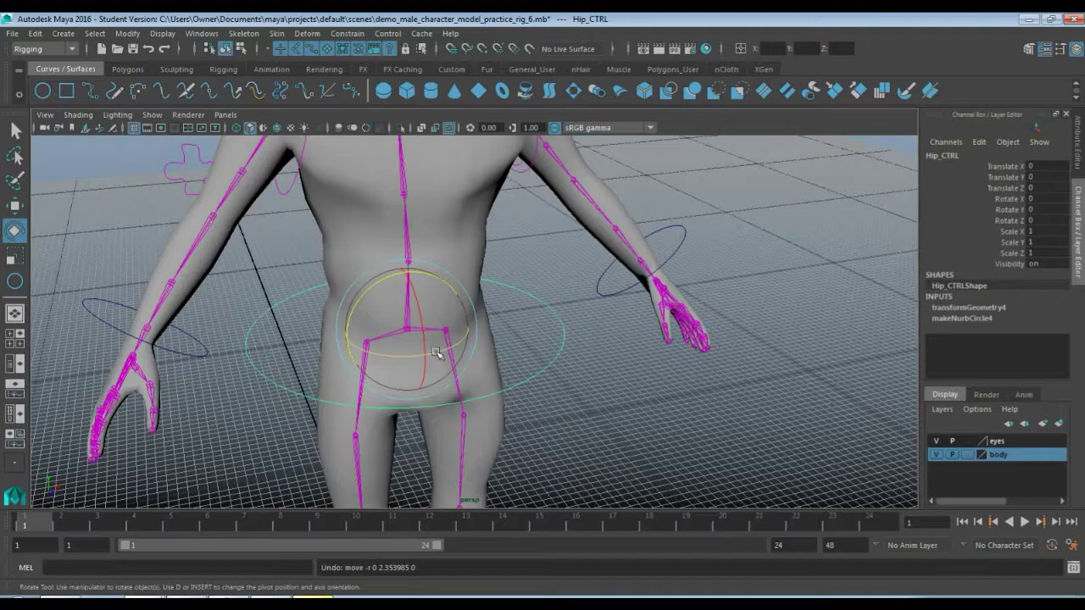
left_click_drag(439, 350, 415, 339)
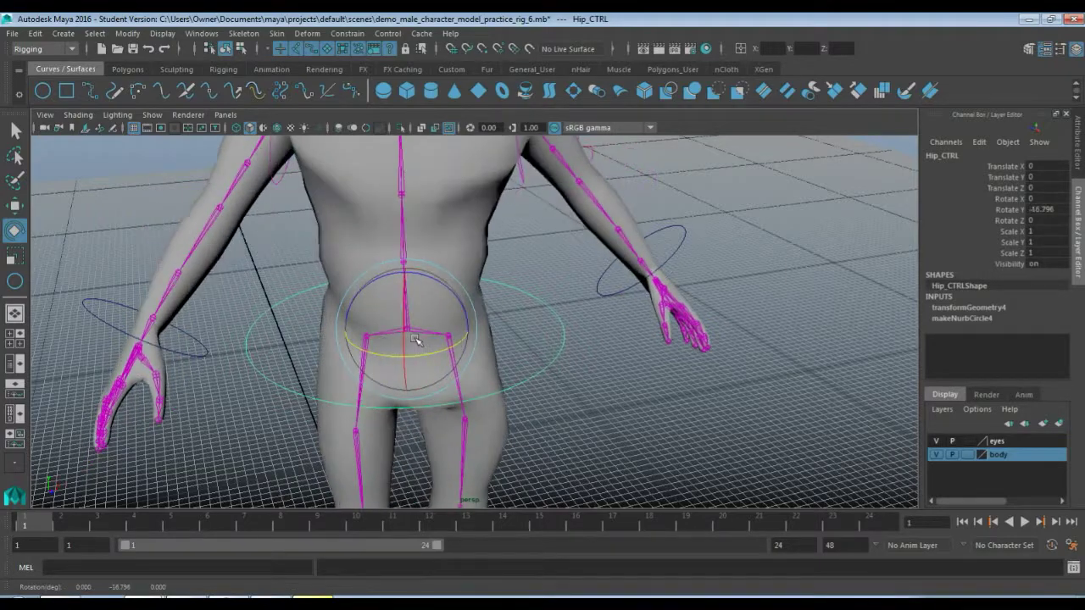
key("ctrl+z")
key("ctrl+z")
key("ctrl+z")
key("q")
left_click_drag(537, 364, 447, 311, "alt")
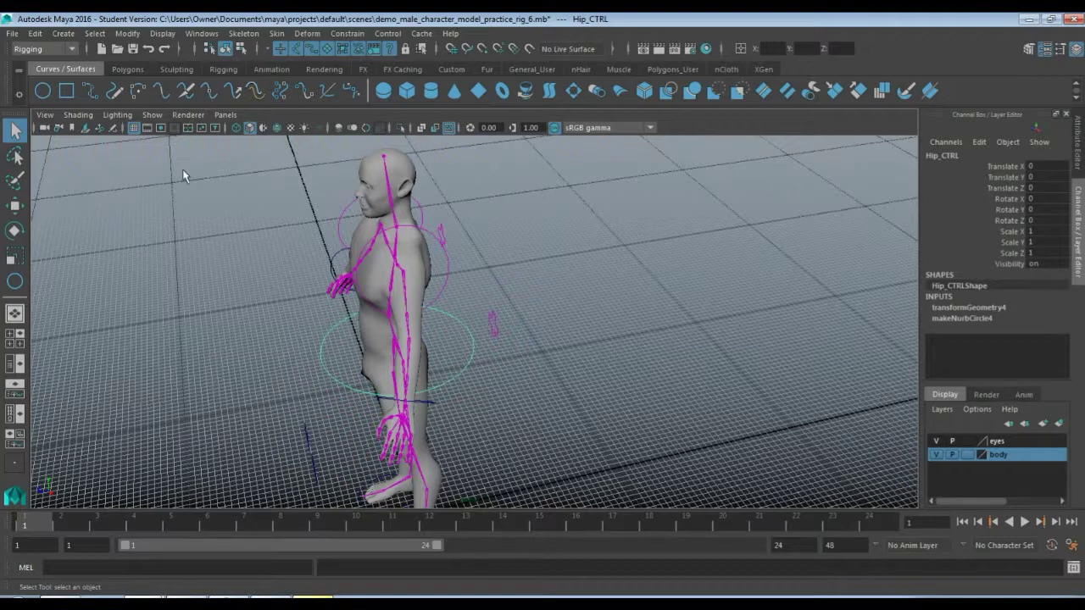
Step: In the maximised side view, pencil-draw the S-shaped curve1 behind the character's back
left_click_drag(240, 291, 281, 281, "alt")
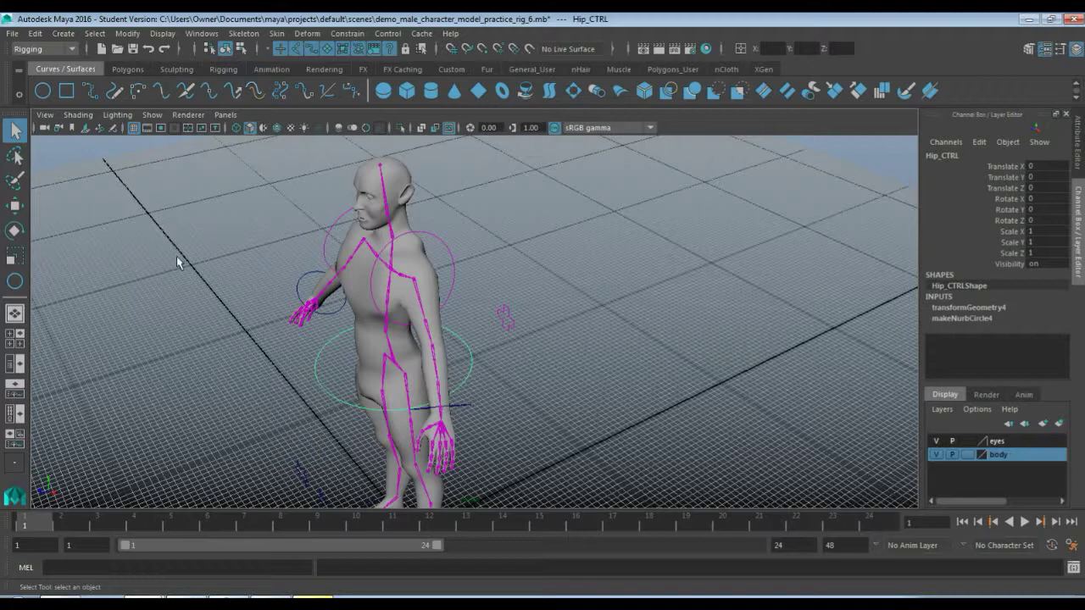
left_click(111, 93)
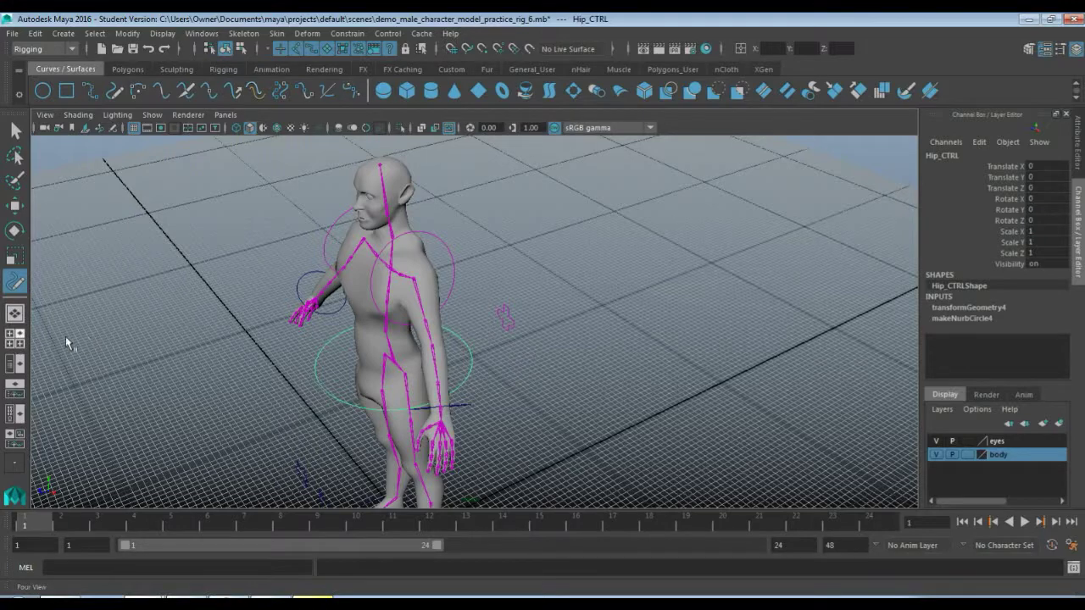
left_click(16, 340)
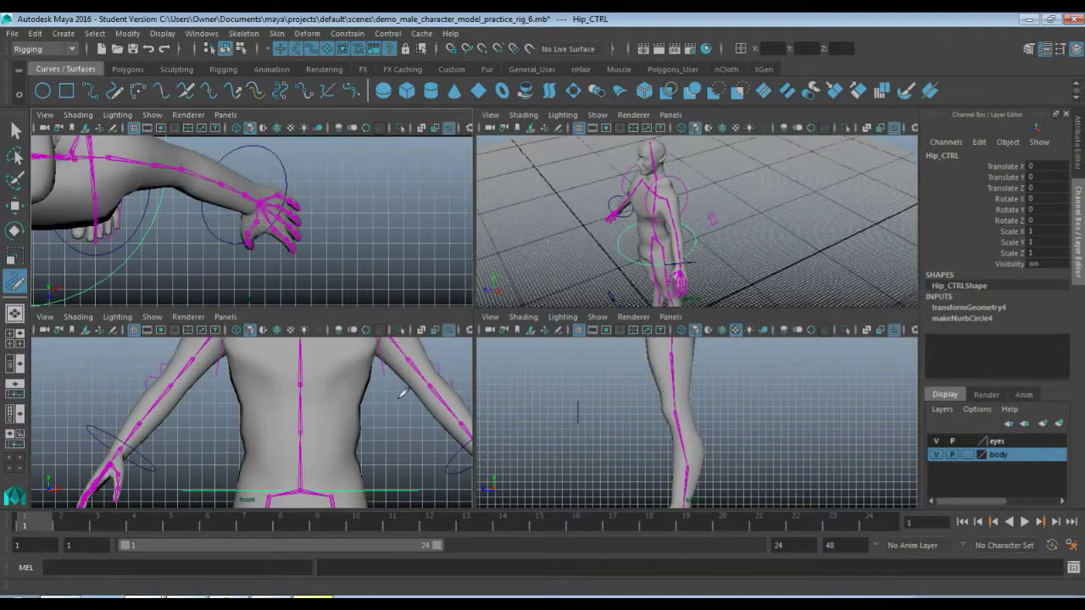
key("space")
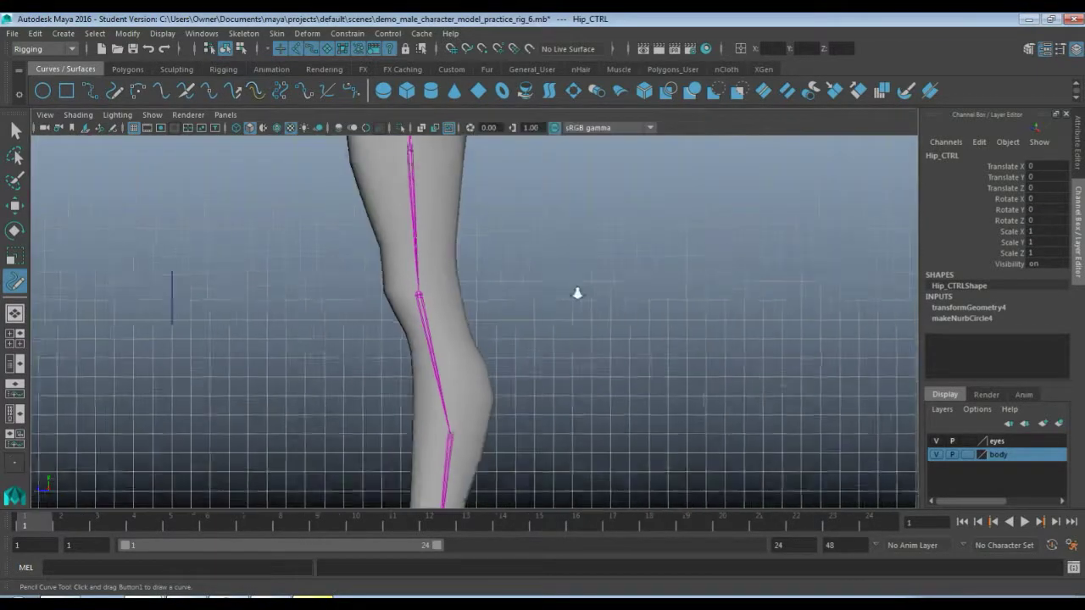
scroll(576, 293, "down", 5)
middle_click_drag(581, 288, 464, 298, "alt")
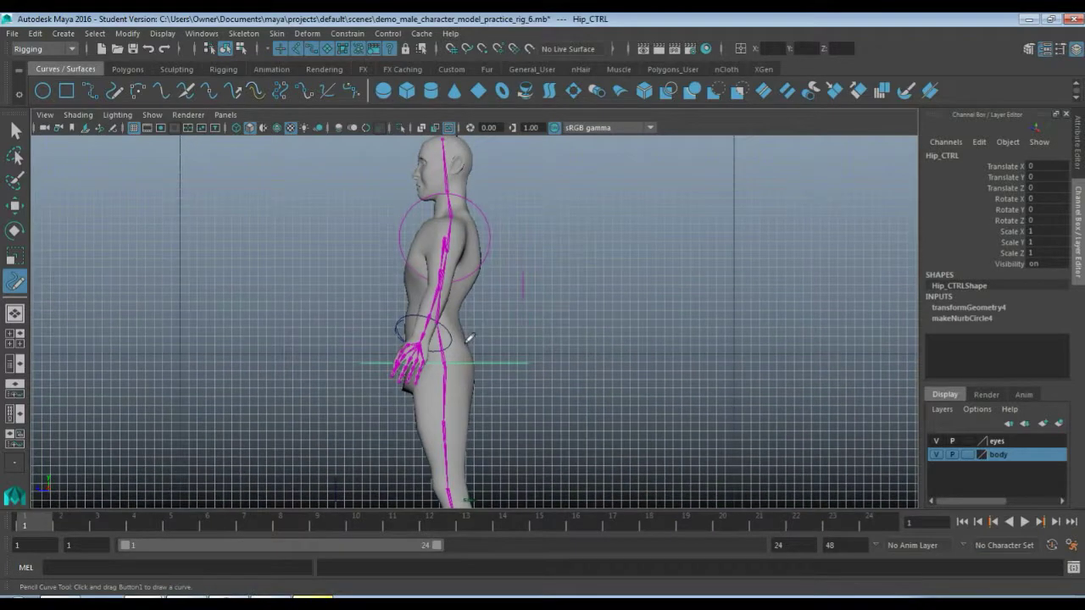
scroll(469, 338, "up", 3)
scroll(475, 322, "up", 3)
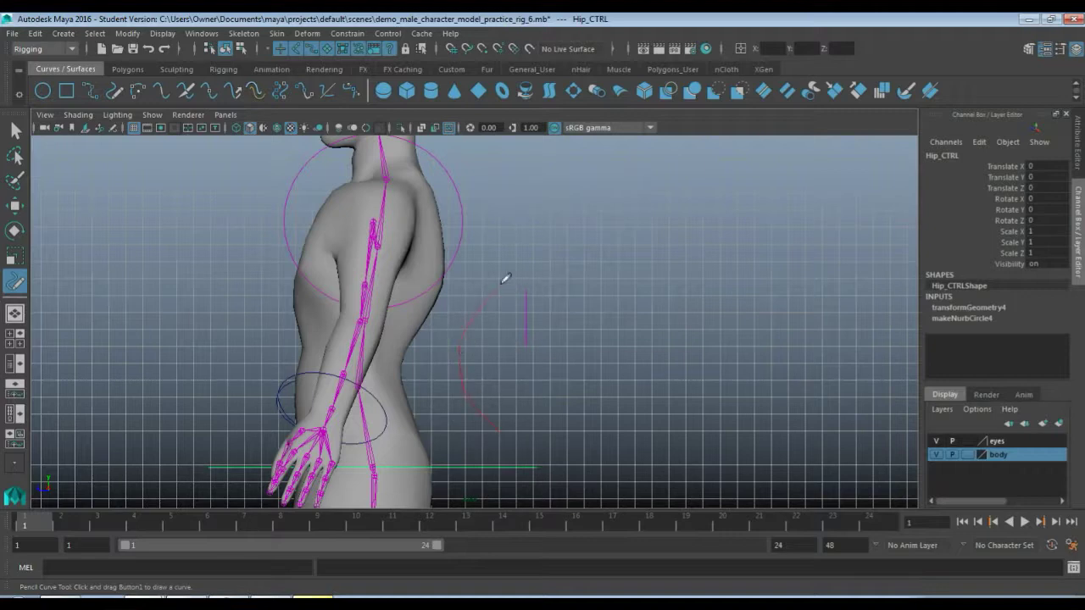
left_click_drag(513, 201, 506, 193)
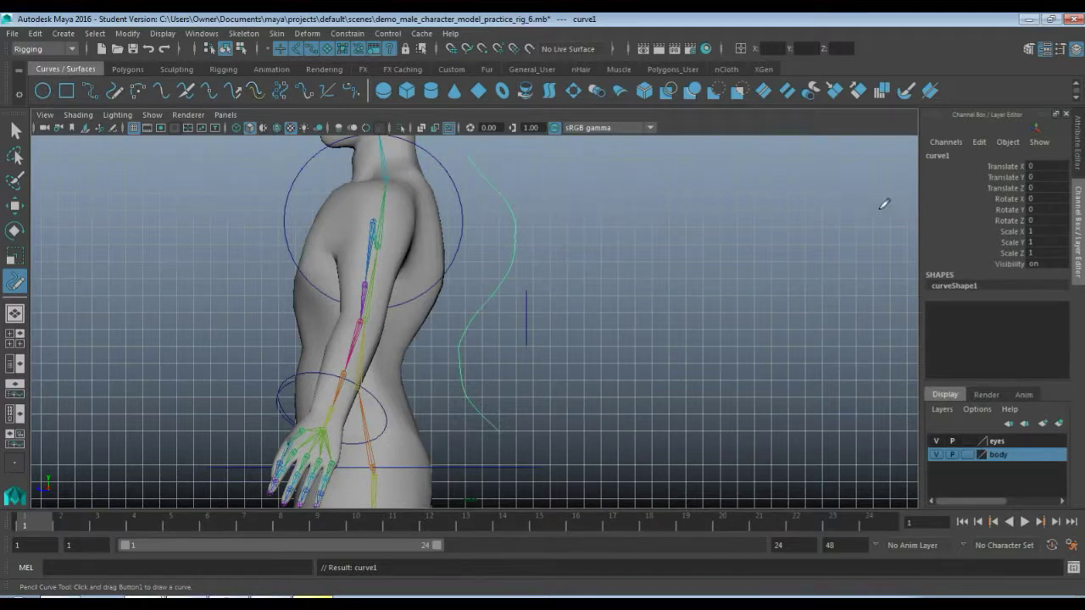
Step: Rename curve1 to Spine_CTRL
double_click(937, 155)
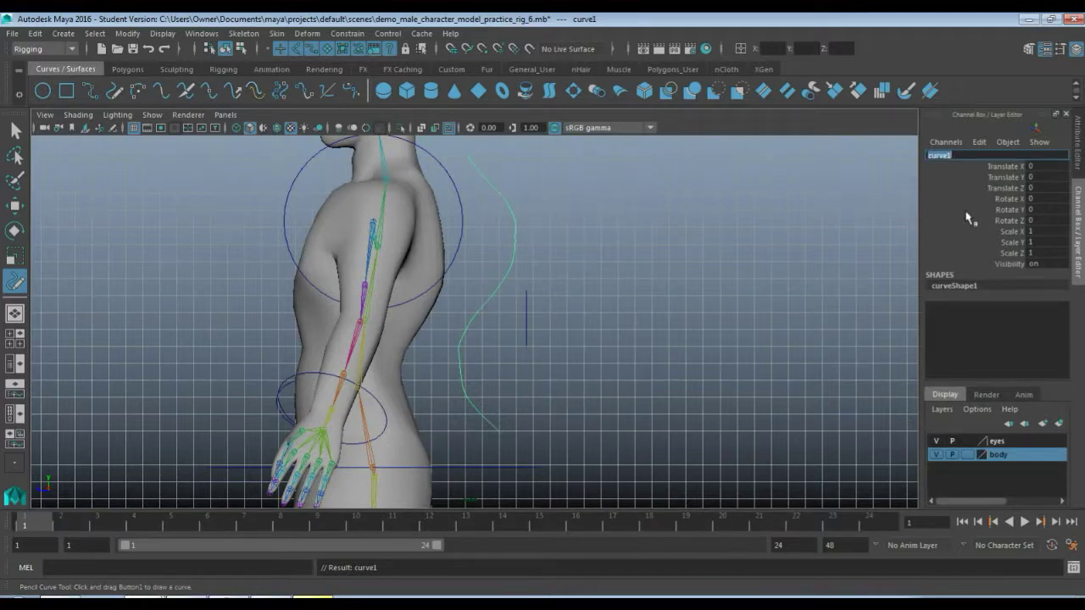
key("BackSpace")
type("Spine_CTRL")
key("Return")
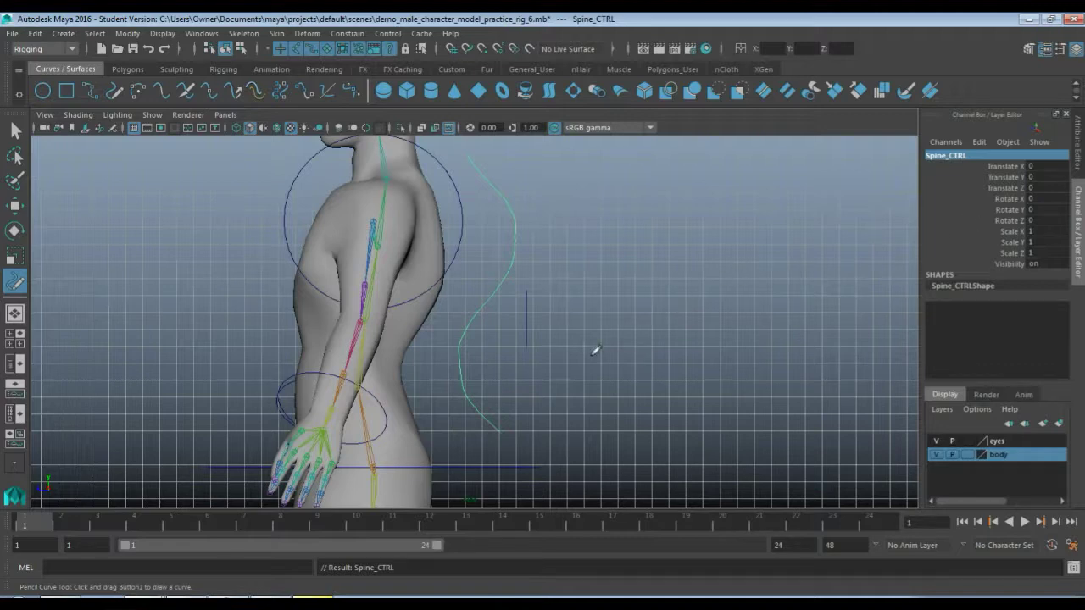
Step: Group Spine_CTRL and name the new group Spine_CTRL_GRP
key("ctrl+g")
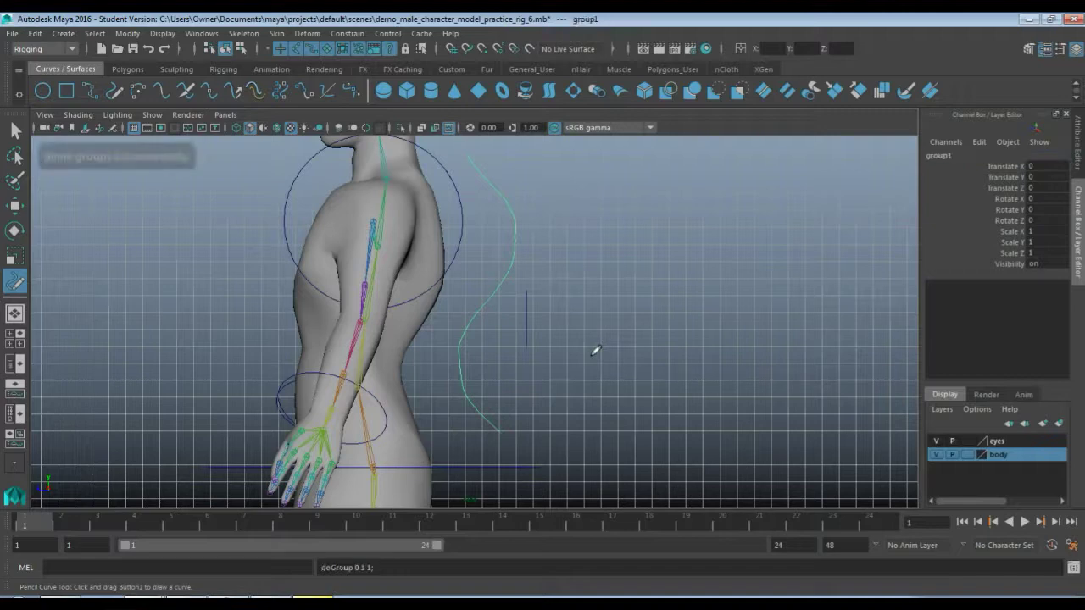
double_click(940, 155)
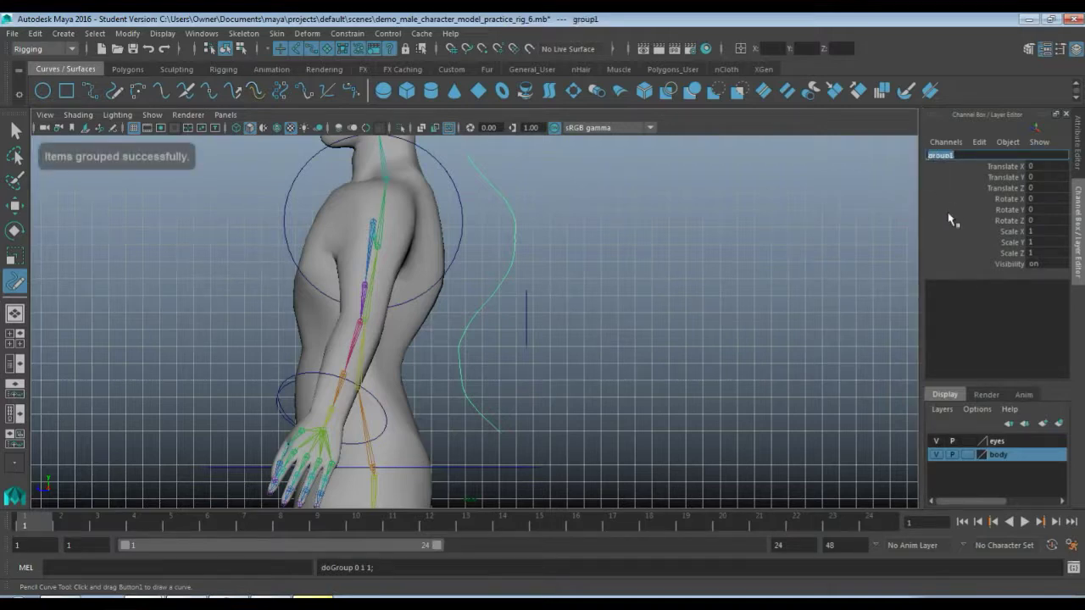
type("Spine_CTRL_GRP")
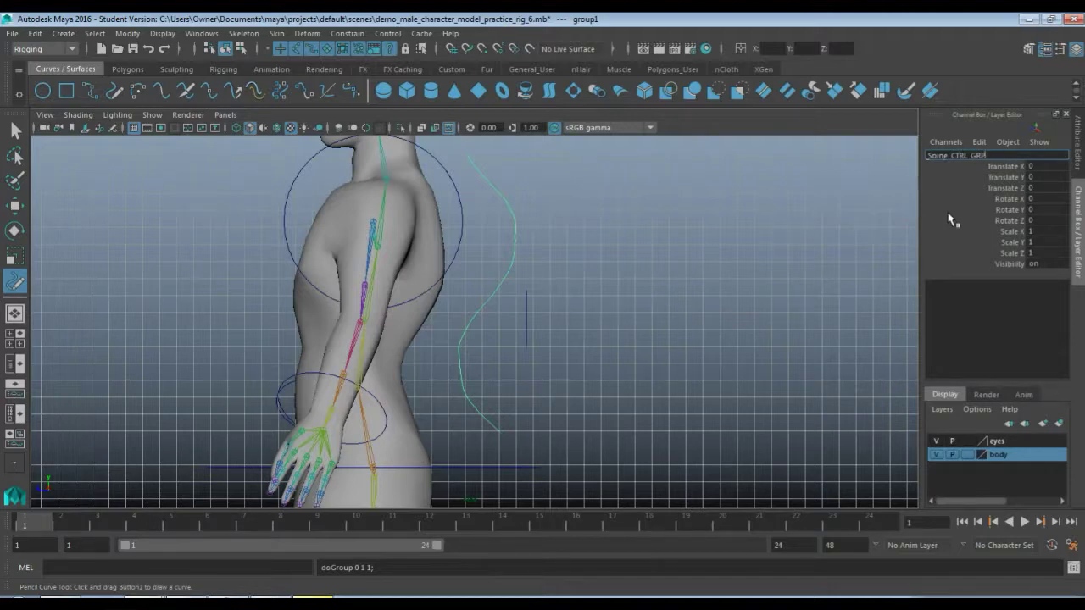
key("Return")
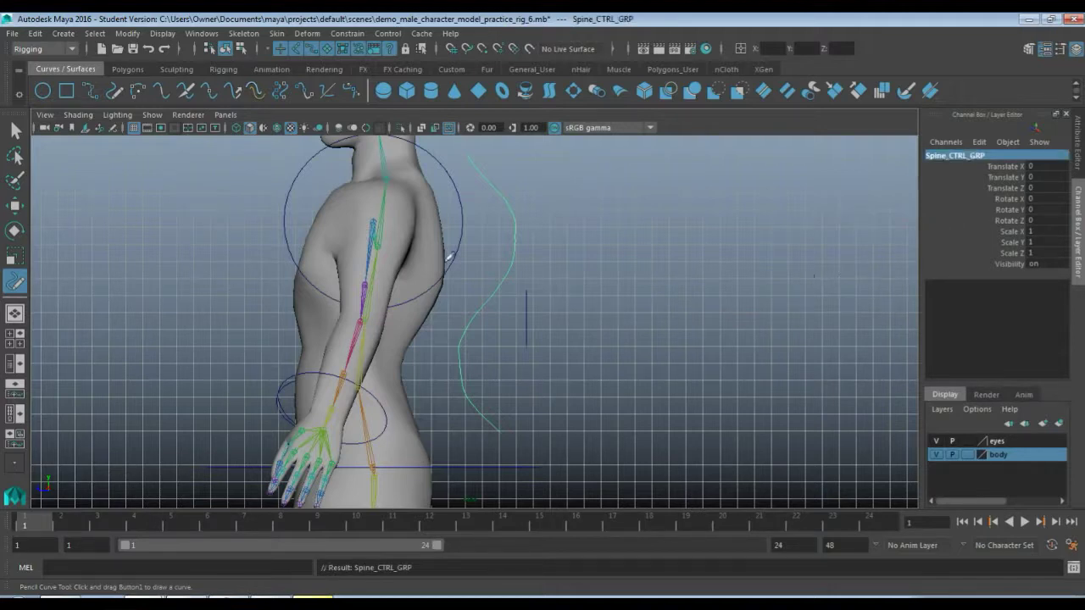
Step: Select the Spine_CTRL curve with the Move tool active
key("q")
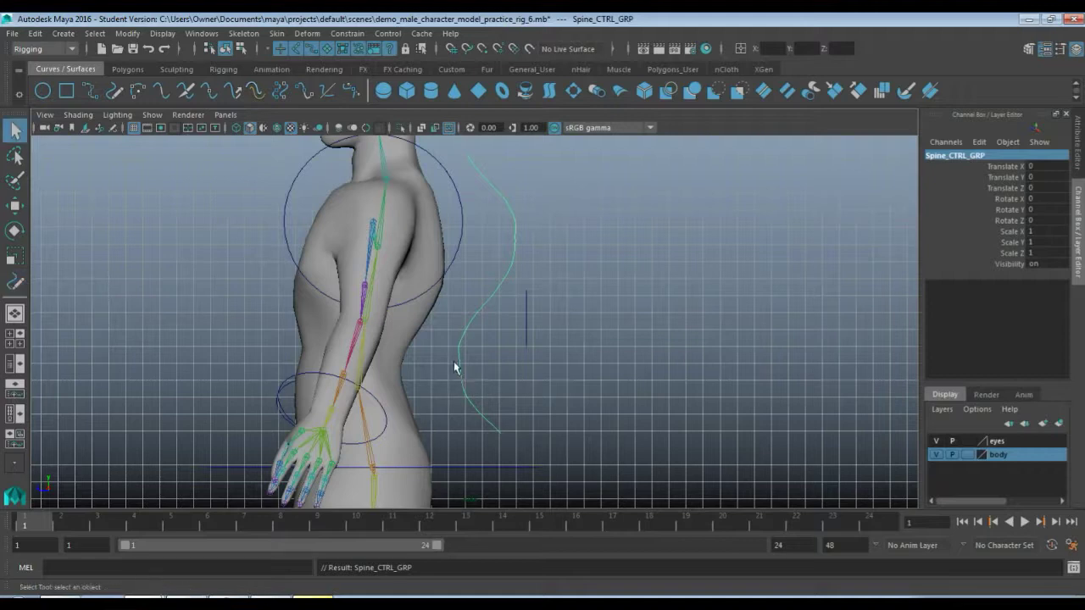
left_click(458, 358)
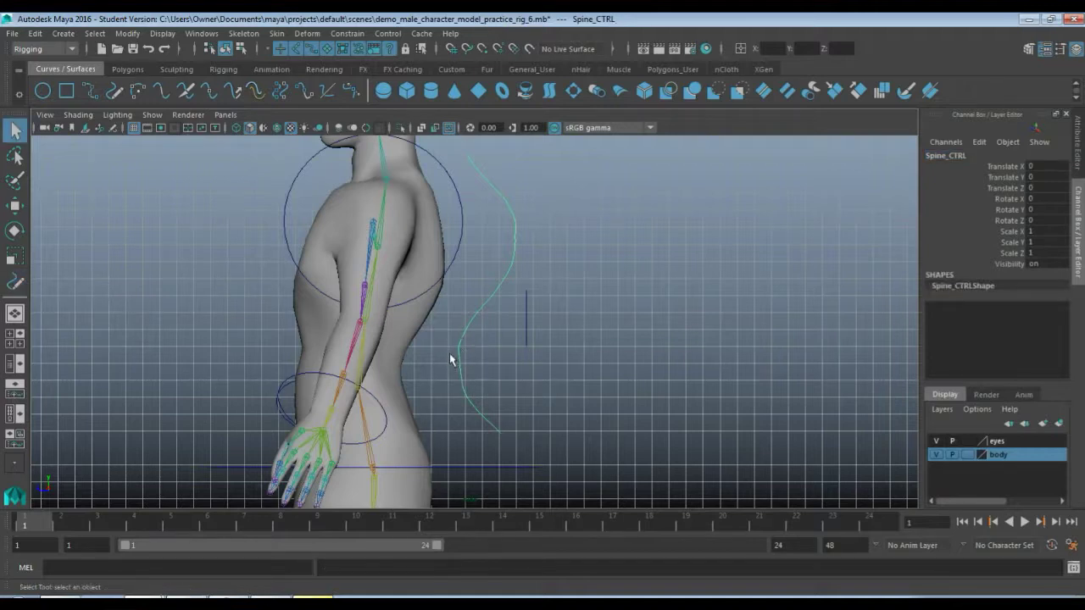
key("w")
scroll(500, 415, "down", 2)
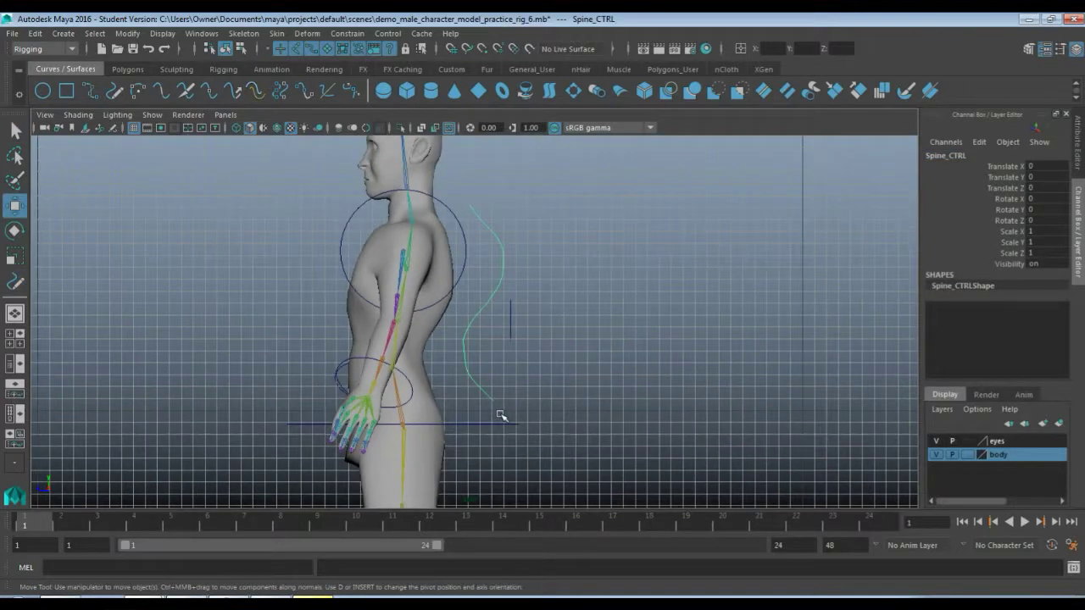
scroll(500, 415, "down", 3)
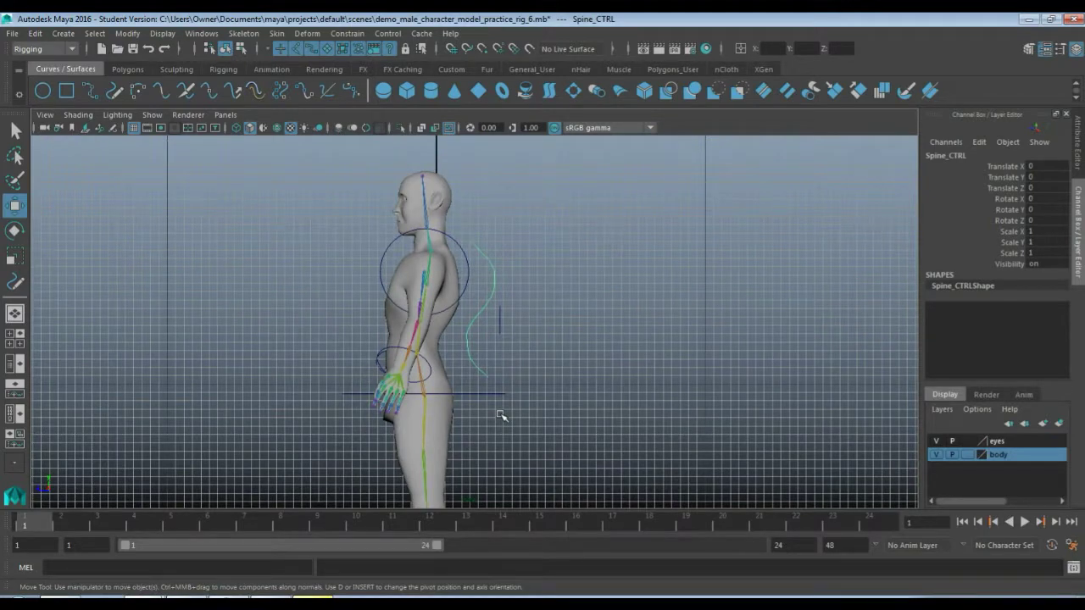
scroll(500, 415, "down", 4)
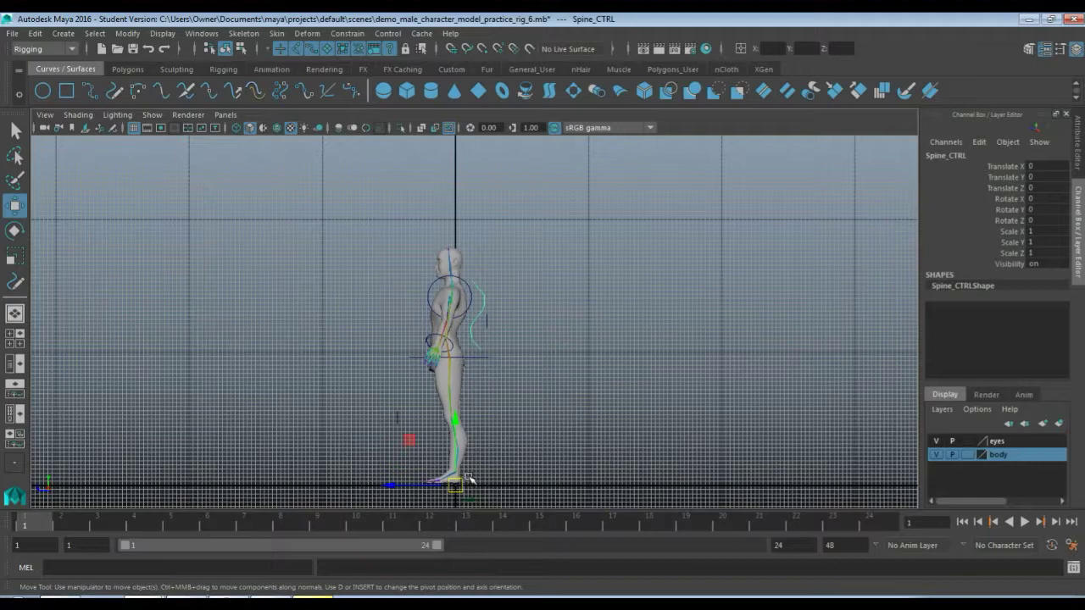
left_click(484, 467)
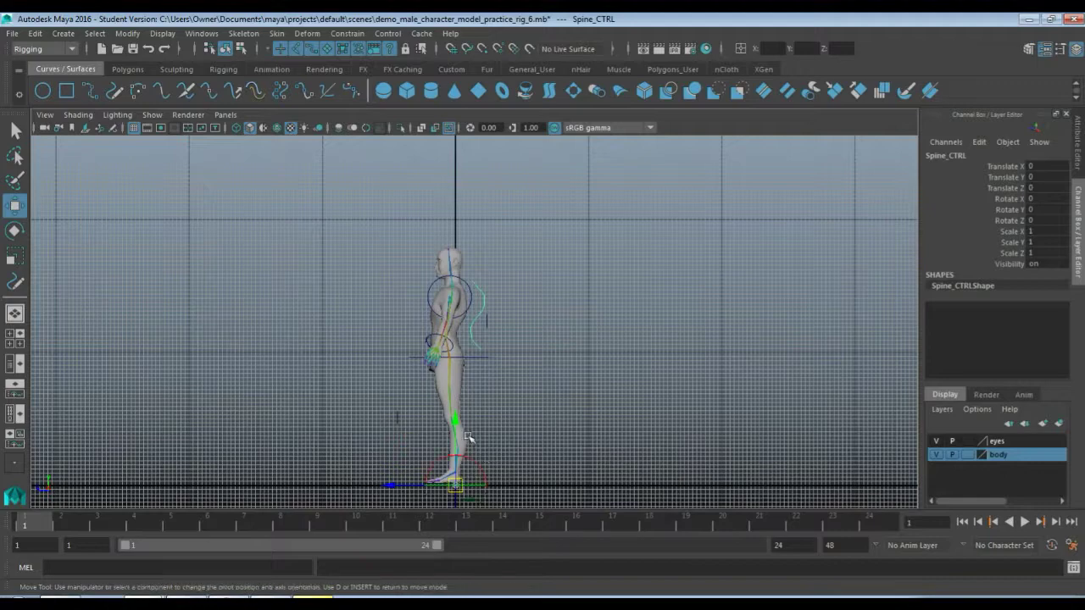
left_click_drag(455, 411, 453, 402)
key("Up")
key("Up")
key("Up")
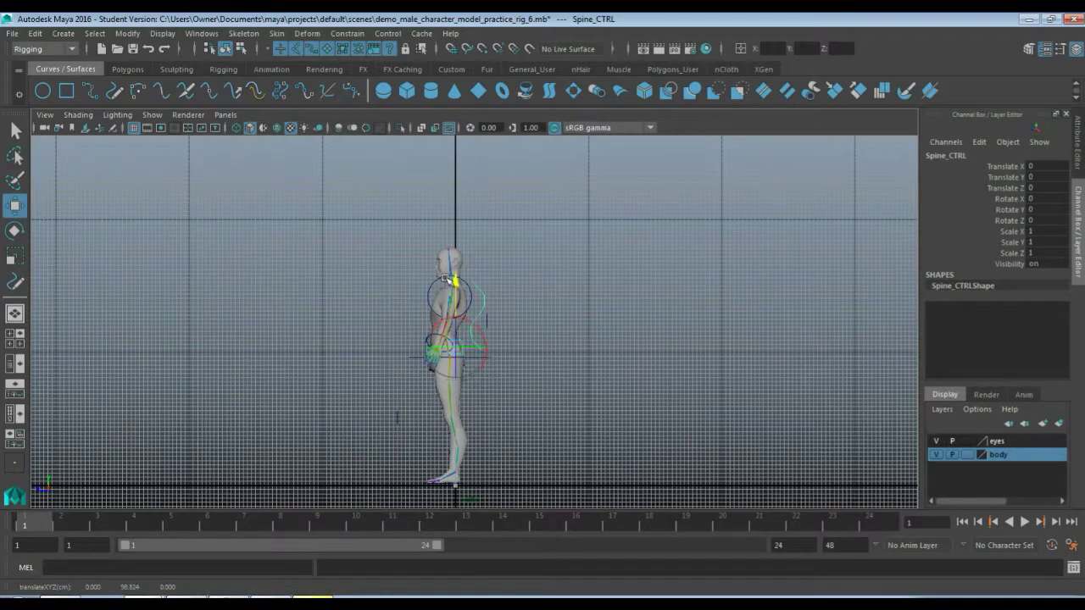
scroll(458, 396, "up", 3)
scroll(458, 396, "up", 5)
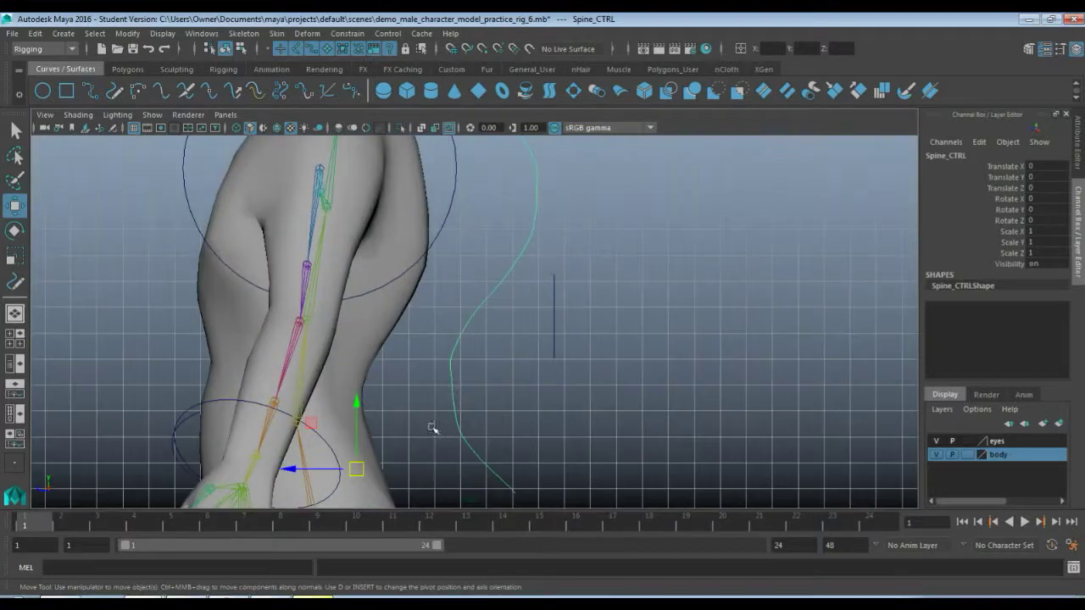
scroll(480, 314, "up", 2)
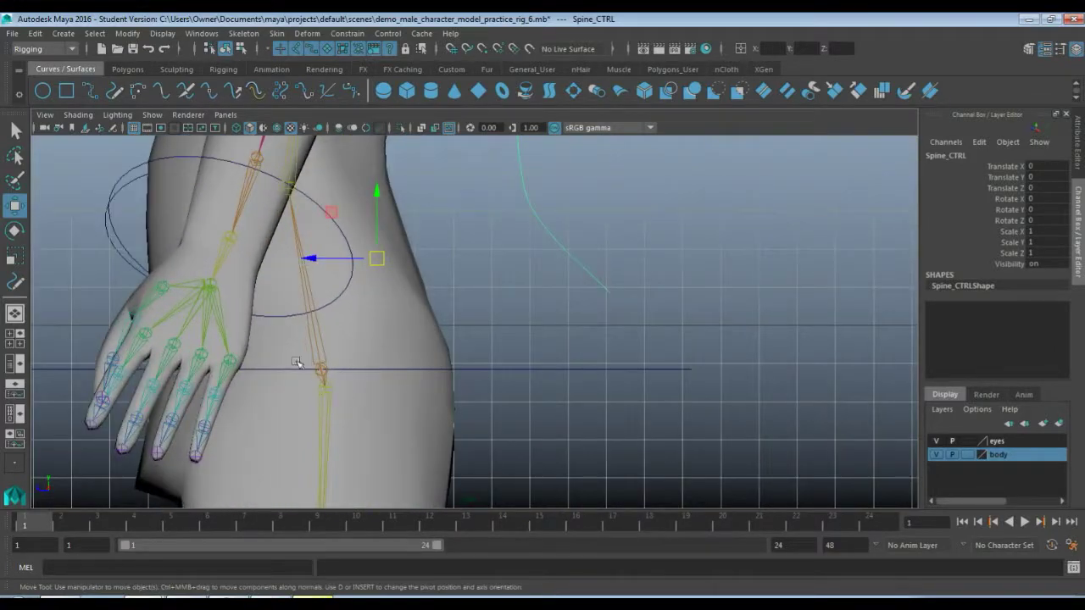
scroll(381, 348, "down", 3)
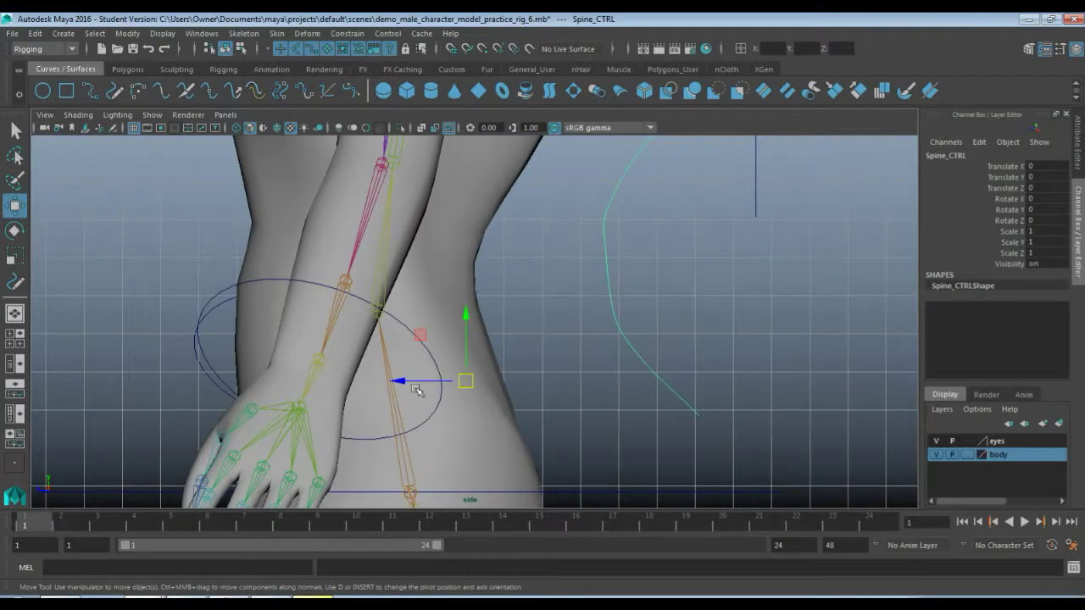
Step: Snap Spine_CTRL's pivot onto the lower-back spine joint, leaving the curve in place
key("v")
mouse_move(468, 381)
left_mouse_down()
mouse_move(438, 339)
mouse_move(468, 396)
left_mouse_up()
key("ctrl+z")
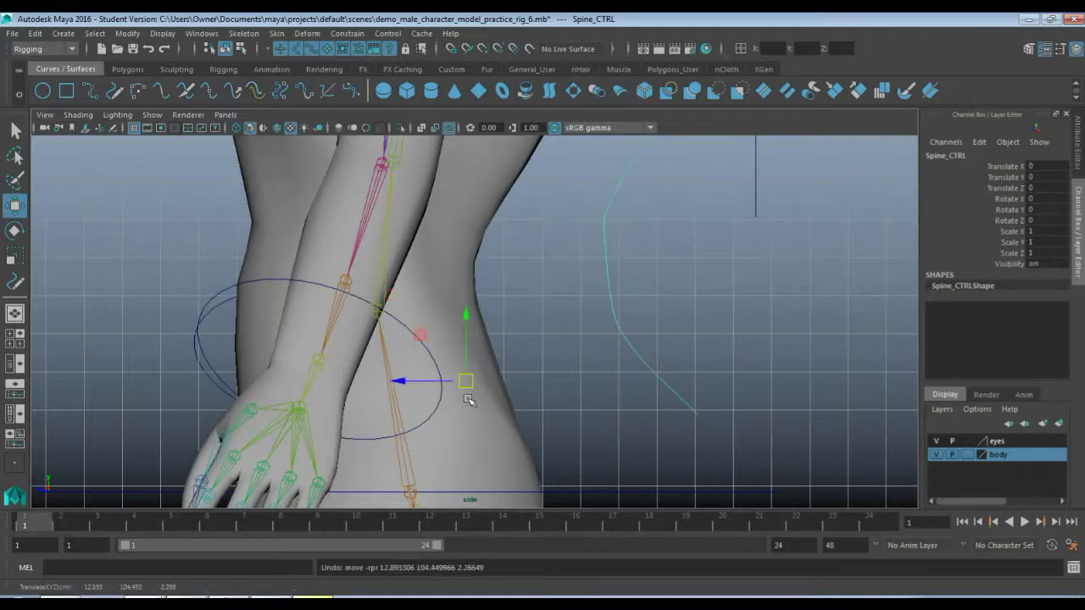
key("d")
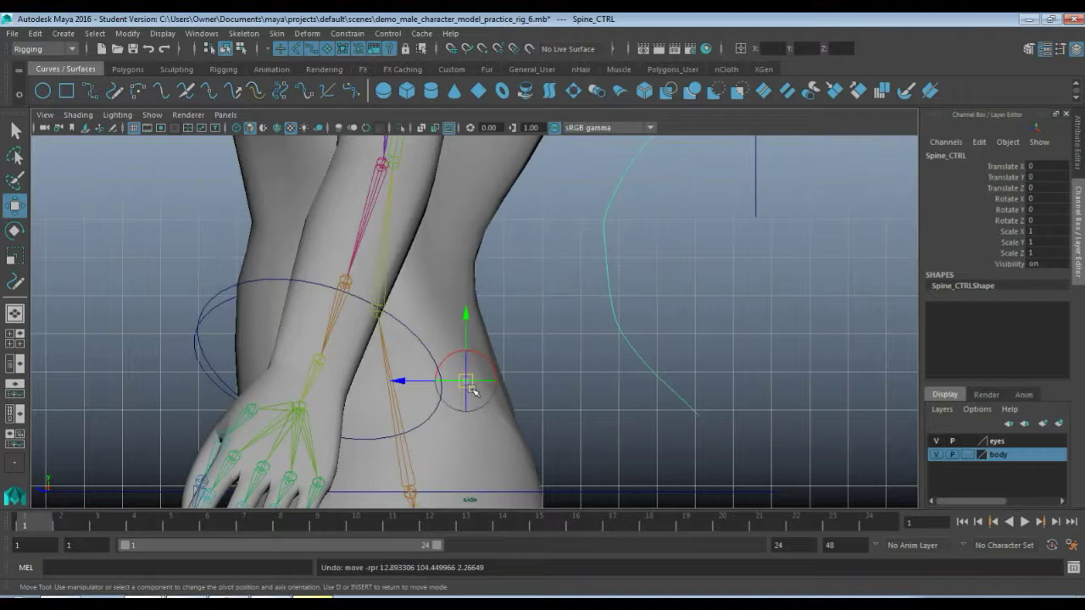
key("v")
left_click_drag(472, 388, 378, 311)
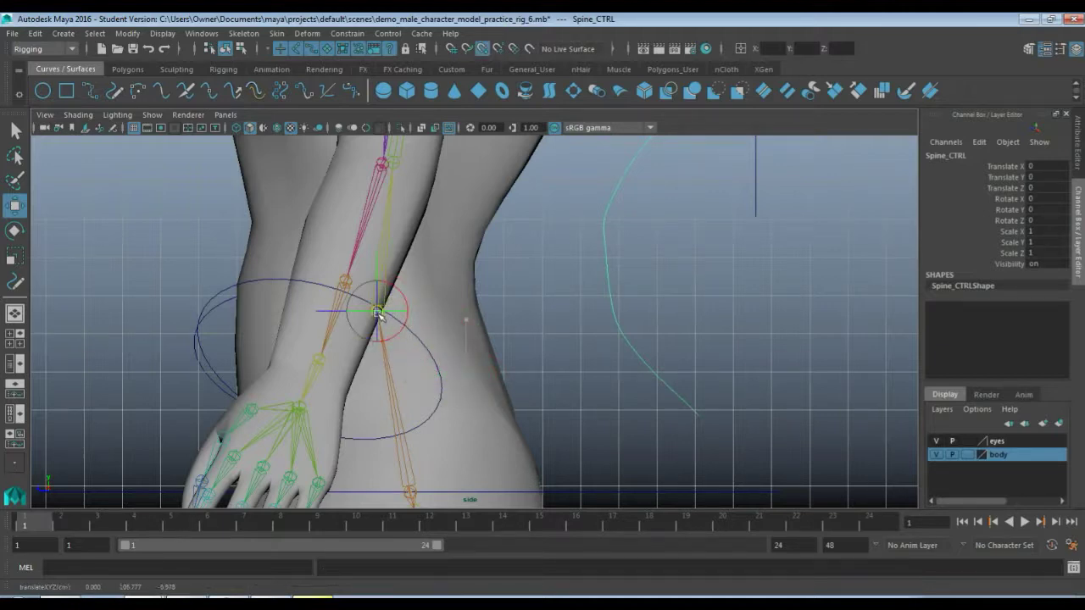
key("d")
key("space")
key("space")
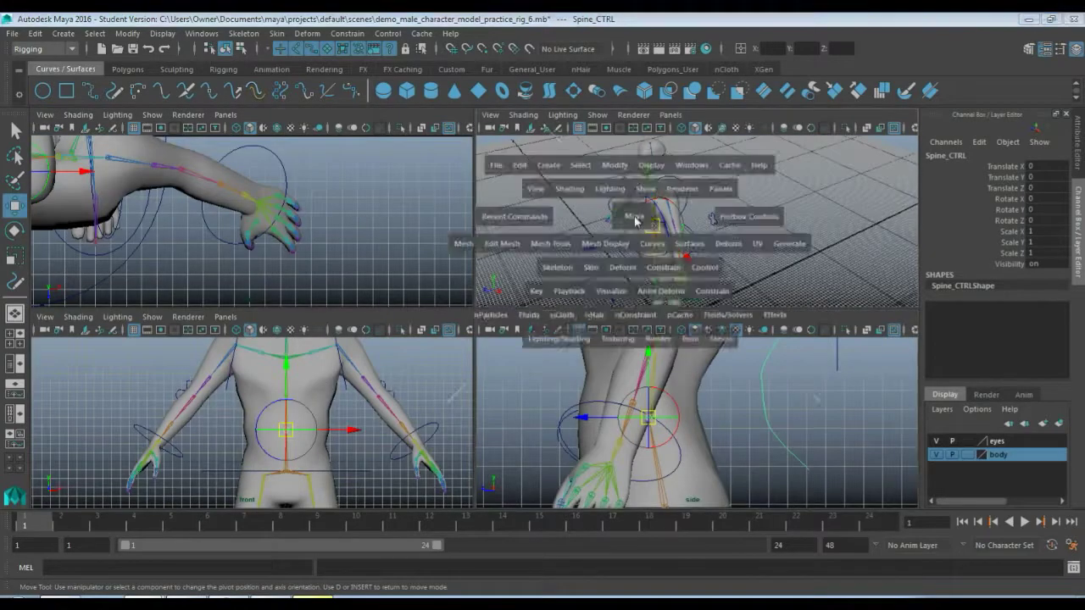
key("space")
scroll(484, 357, "up", 5)
left_click_drag(472, 370, 313, 396, "alt")
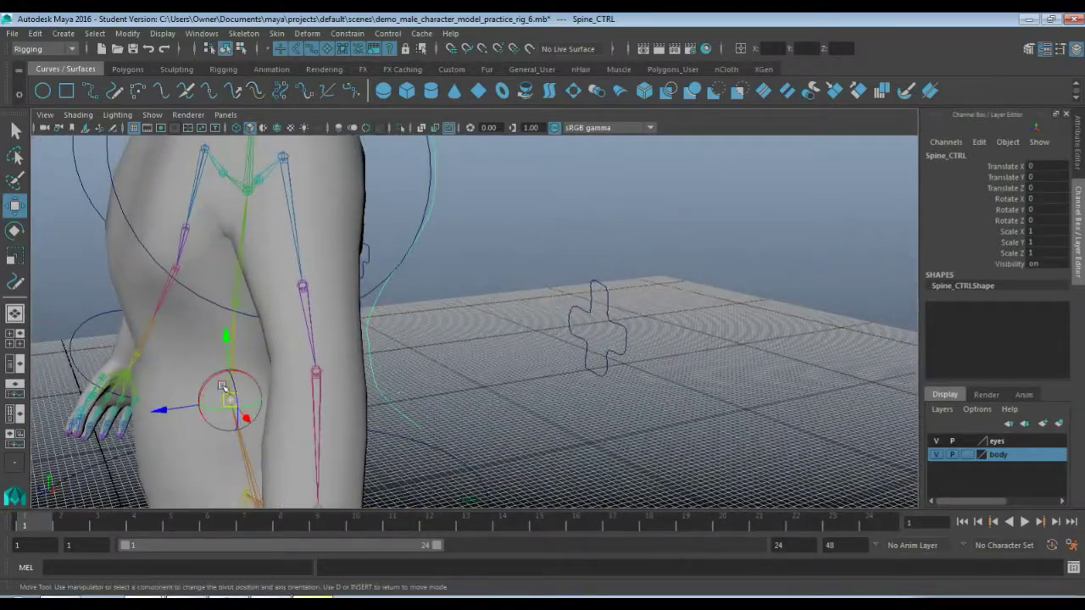
mouse_move(455, 340)
left_mouse_down("alt")
mouse_move(384, 337)
mouse_move(437, 337)
left_mouse_up("alt")
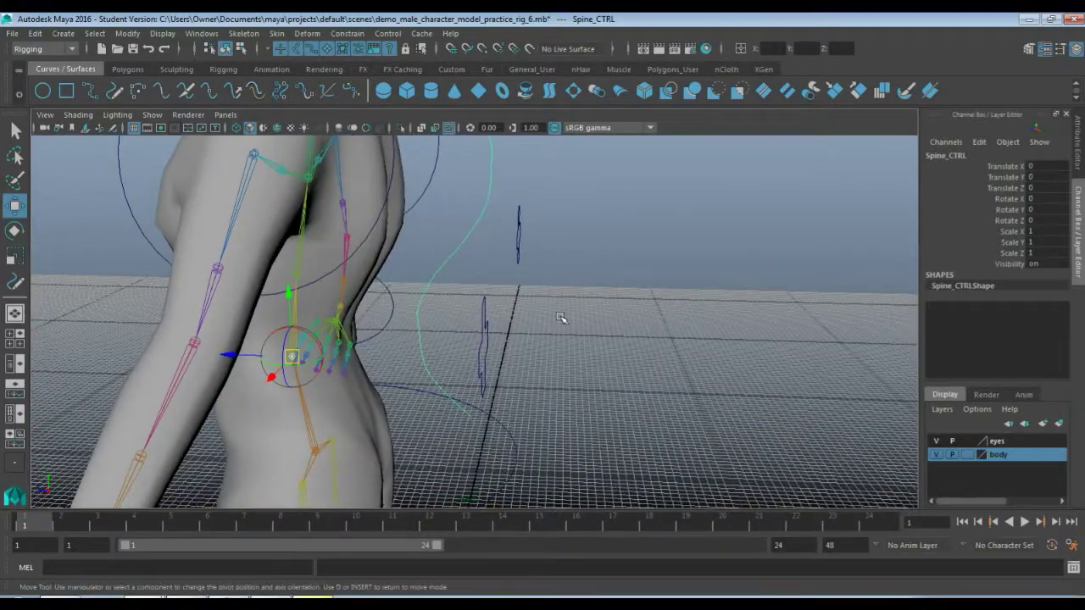
left_click(559, 339)
left_click(418, 317)
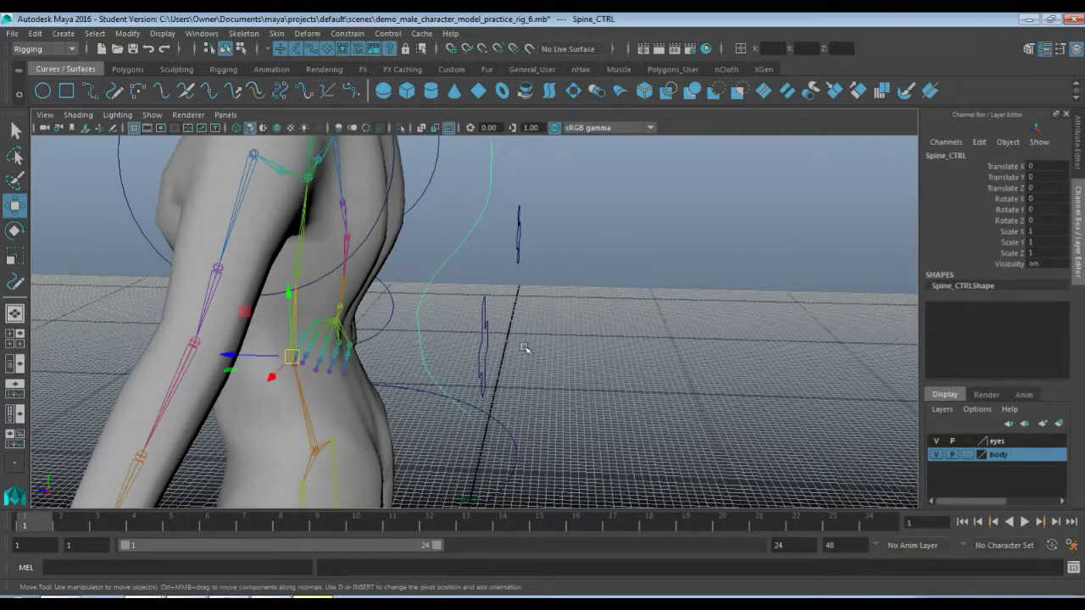
left_click_drag(542, 317, 531, 407, "alt")
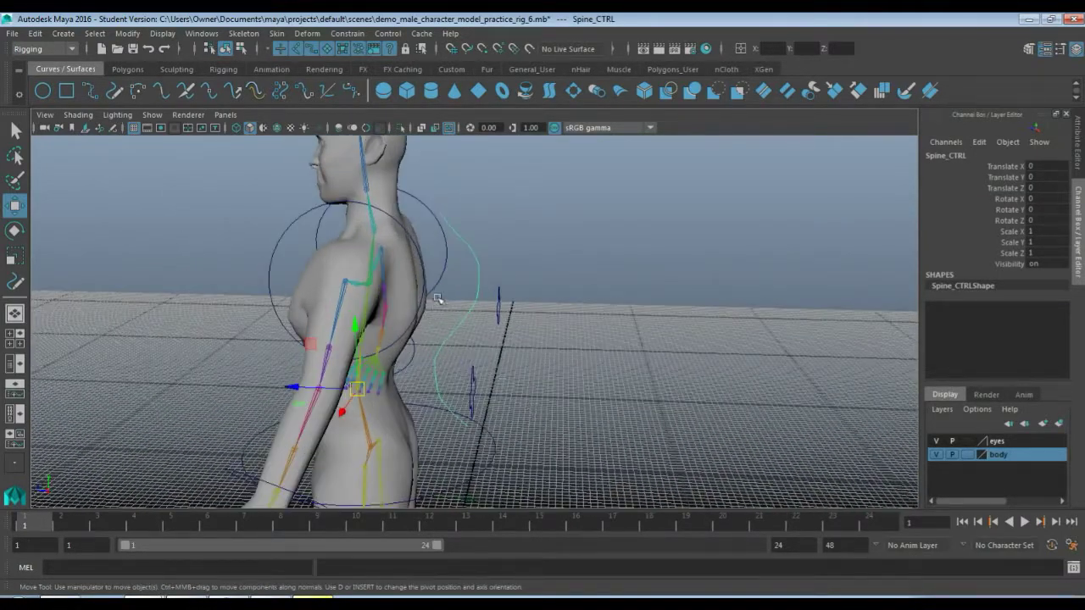
left_click_drag(466, 286, 472, 340, "alt")
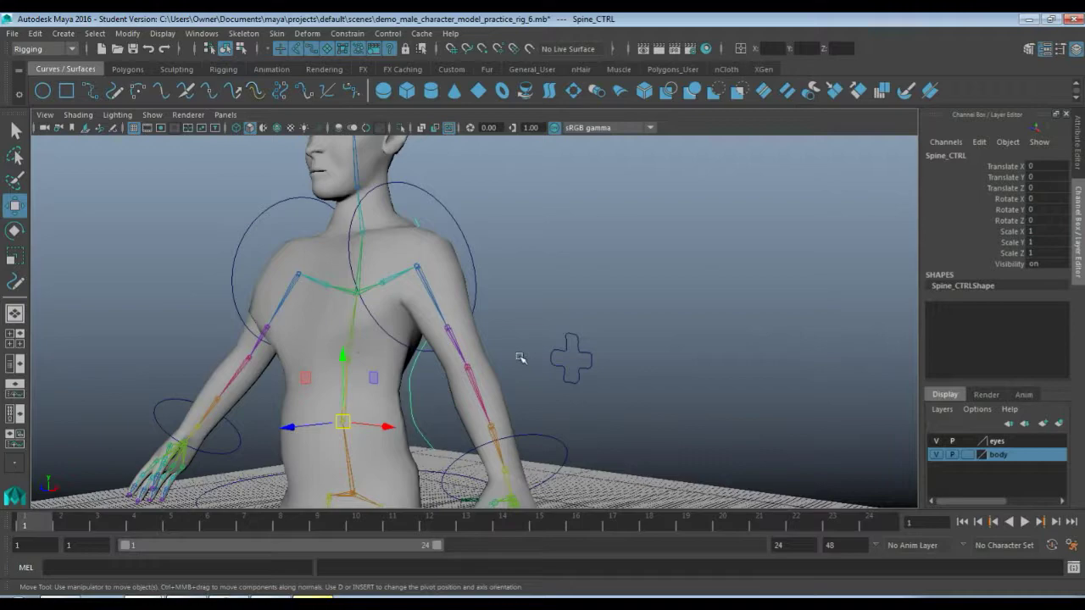
left_click_drag(351, 326, 488, 362, "alt")
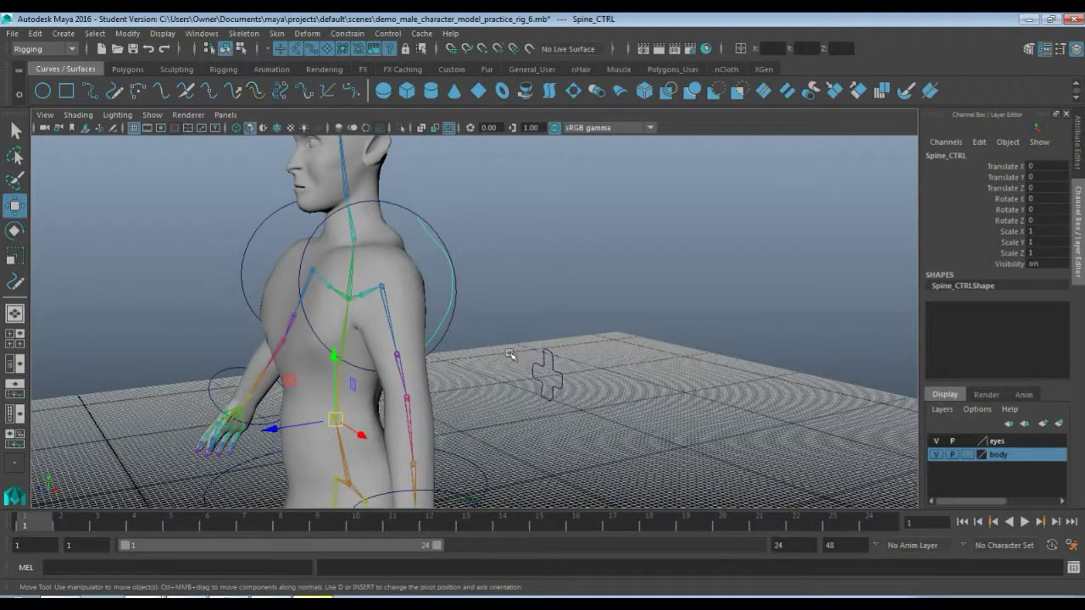
mouse_move(503, 330)
left_mouse_down("alt")
mouse_move(484, 319)
mouse_move(484, 330)
left_mouse_up("alt")
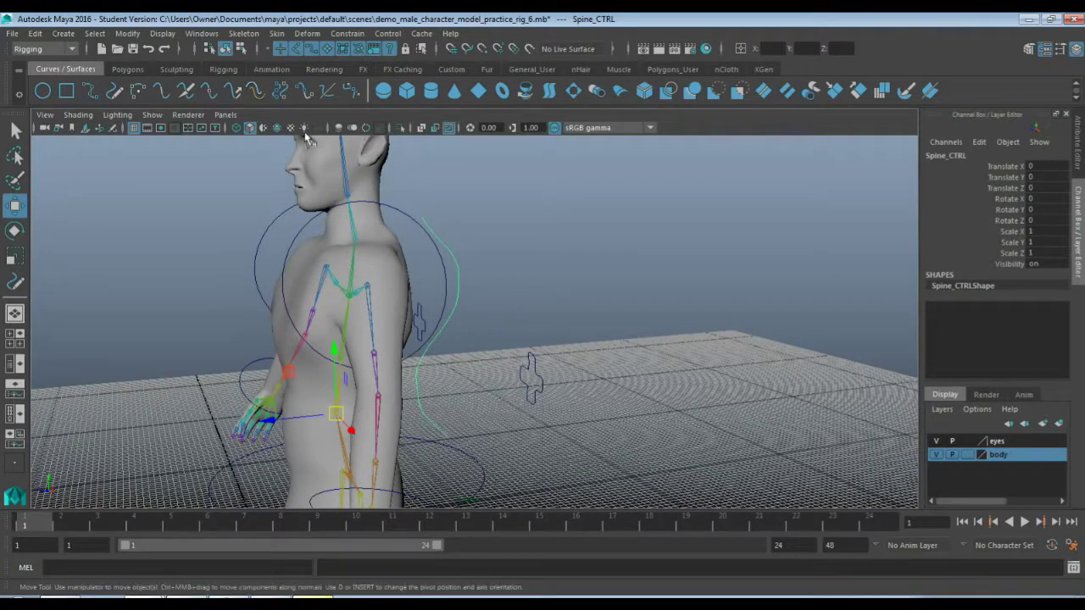
Step: Open the Connection Editor with Spine_CTRL as the source and move it clear of the character
left_click(209, 34)
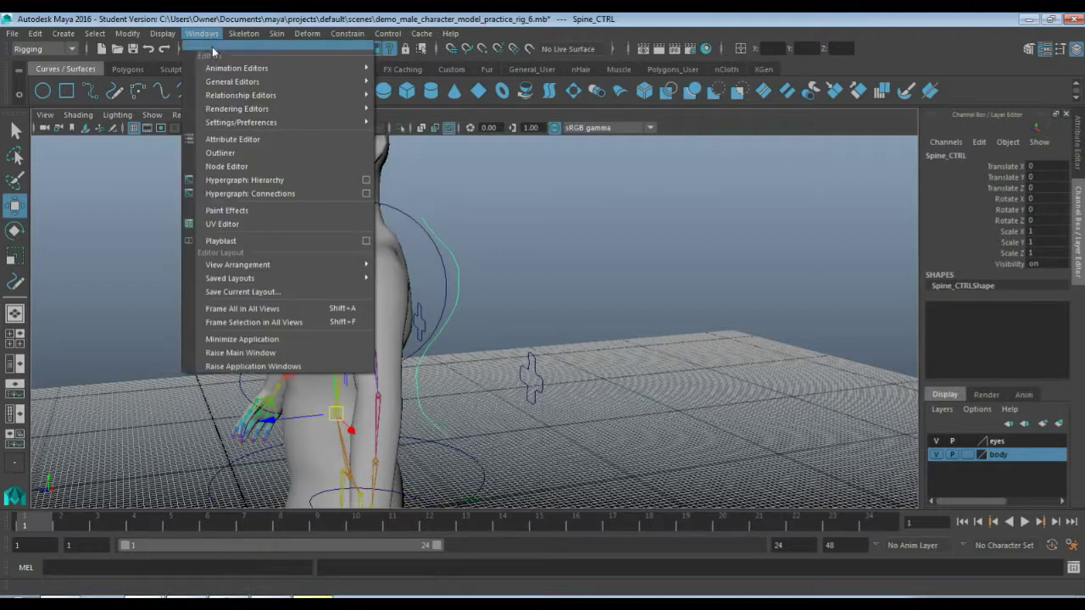
mouse_move(218, 82)
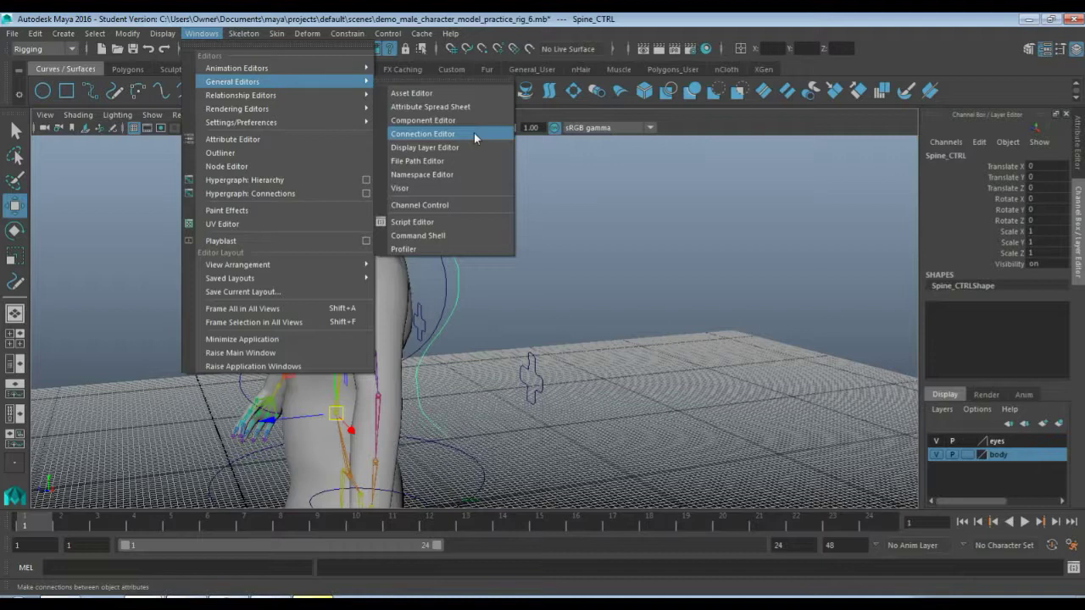
left_click(473, 134)
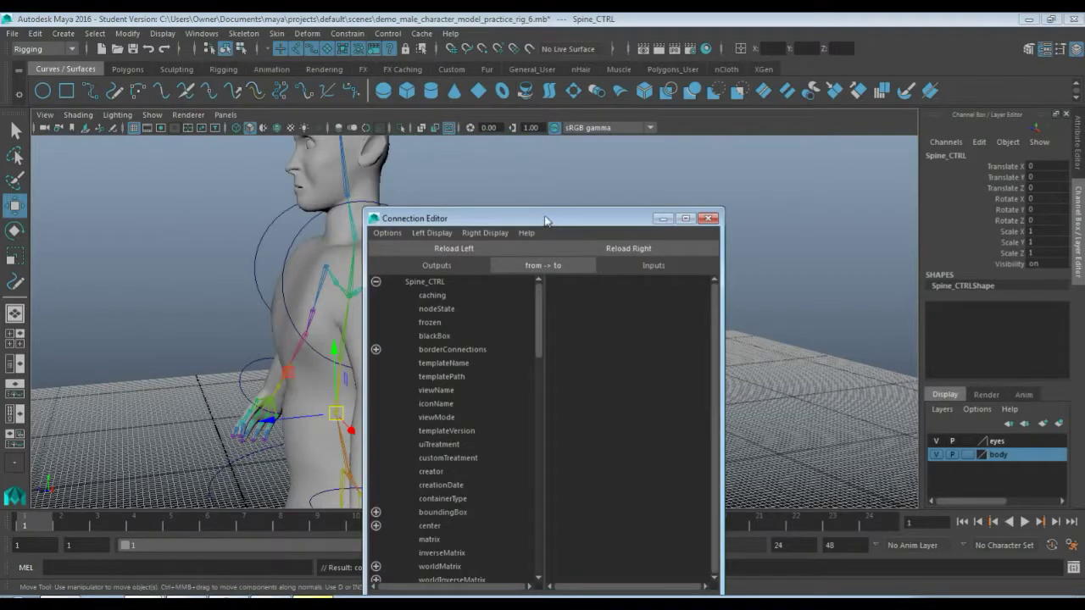
left_click_drag(545, 220, 739, 72)
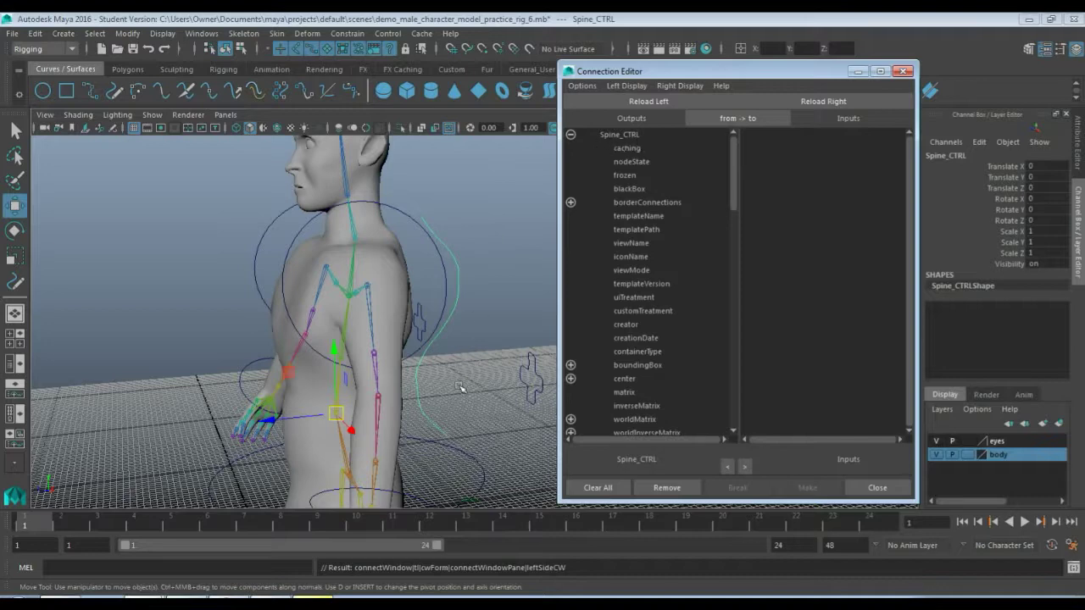
key("q")
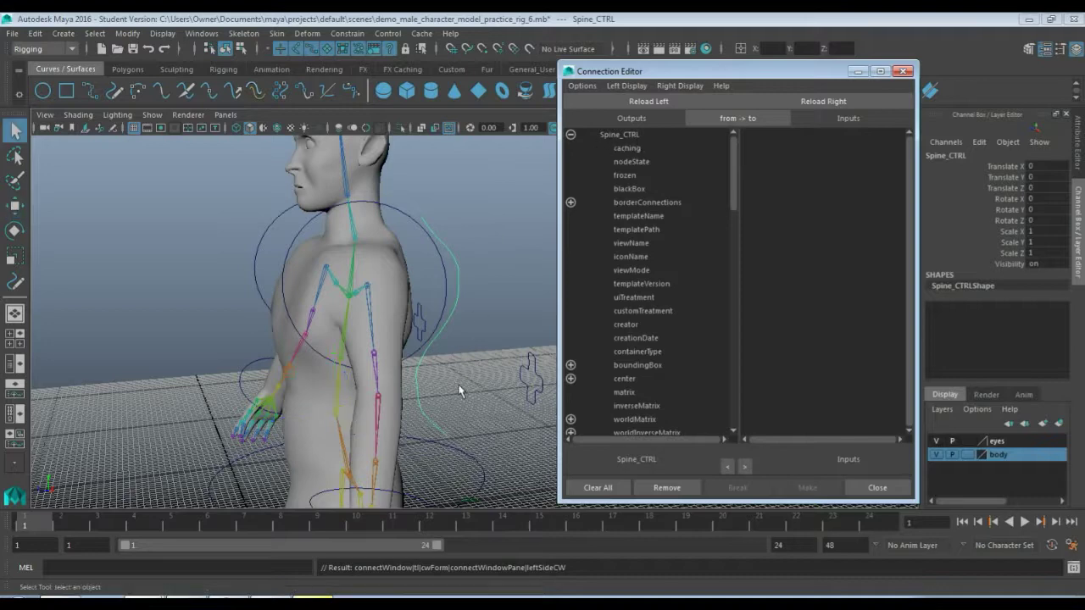
Step: Load spine1 as the target and connect Spine_CTRL.rotate to spine1.rotate
left_click(338, 413)
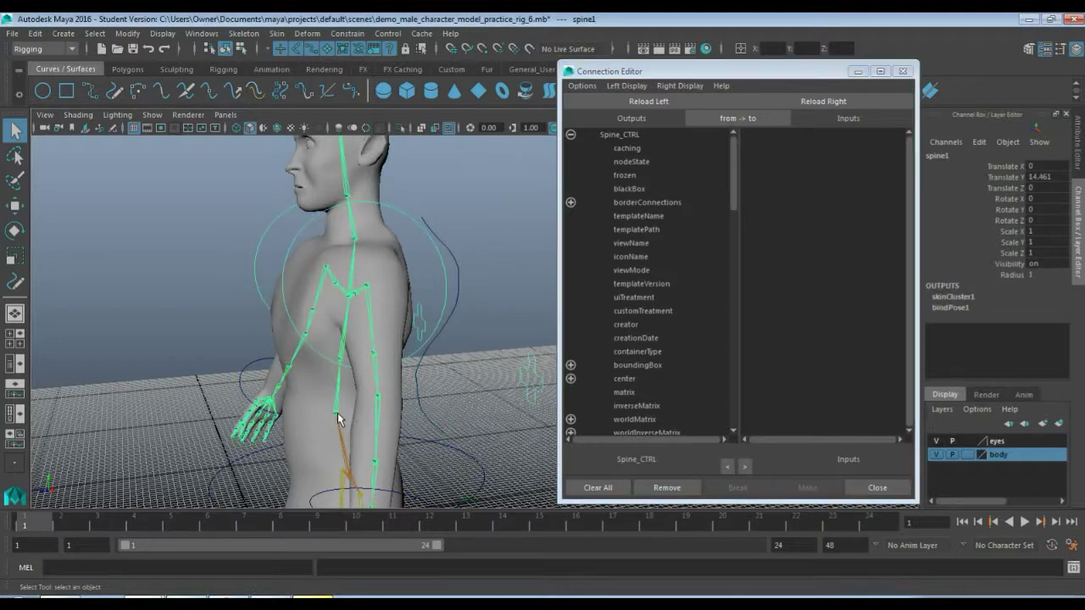
left_click(841, 102)
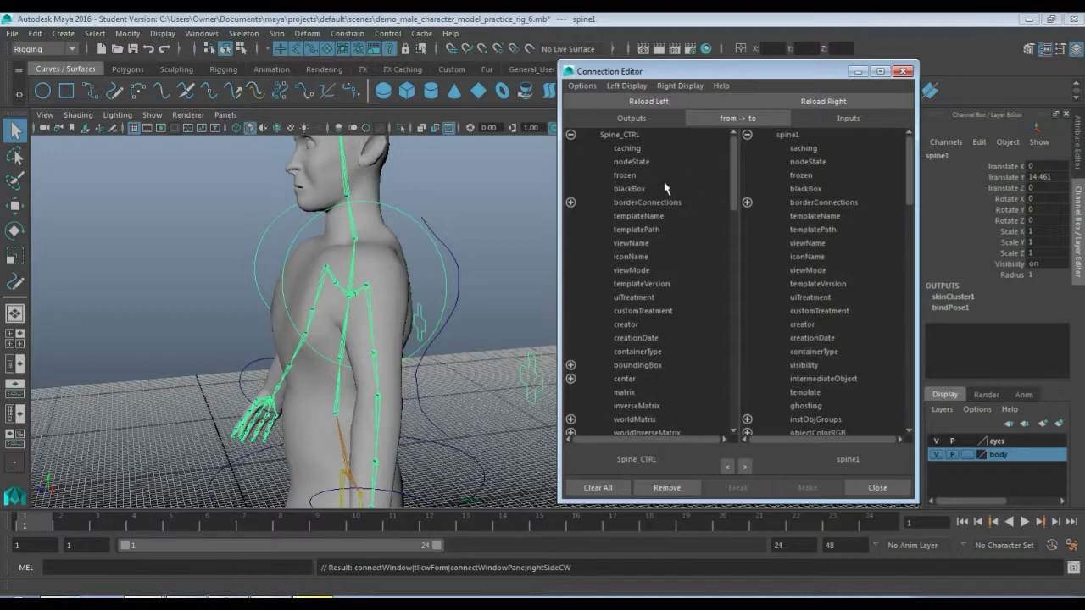
scroll(665, 188, "down", 10)
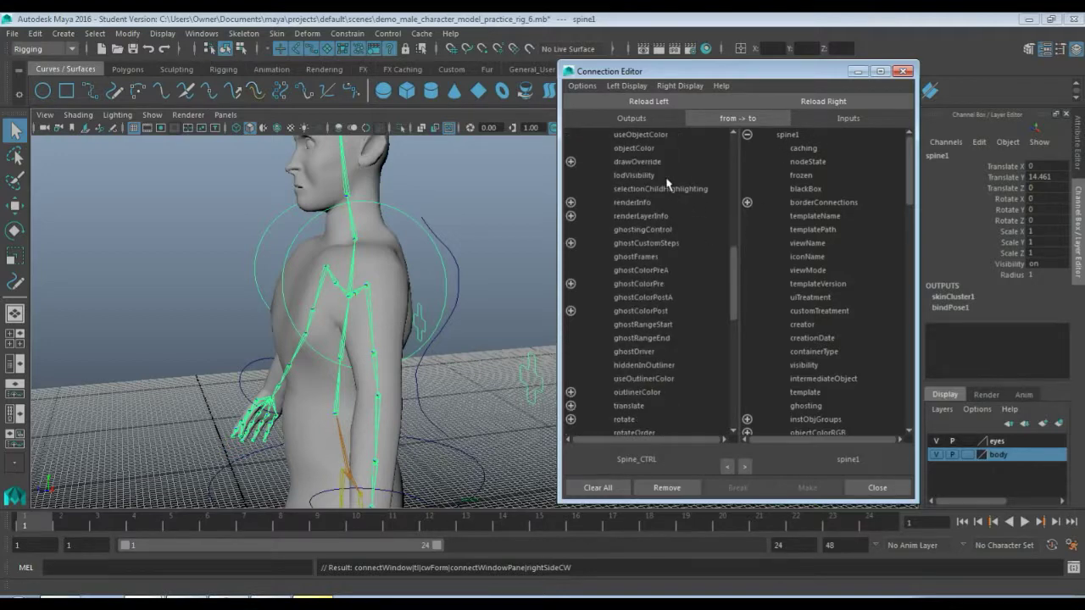
scroll(667, 183, "down", 3)
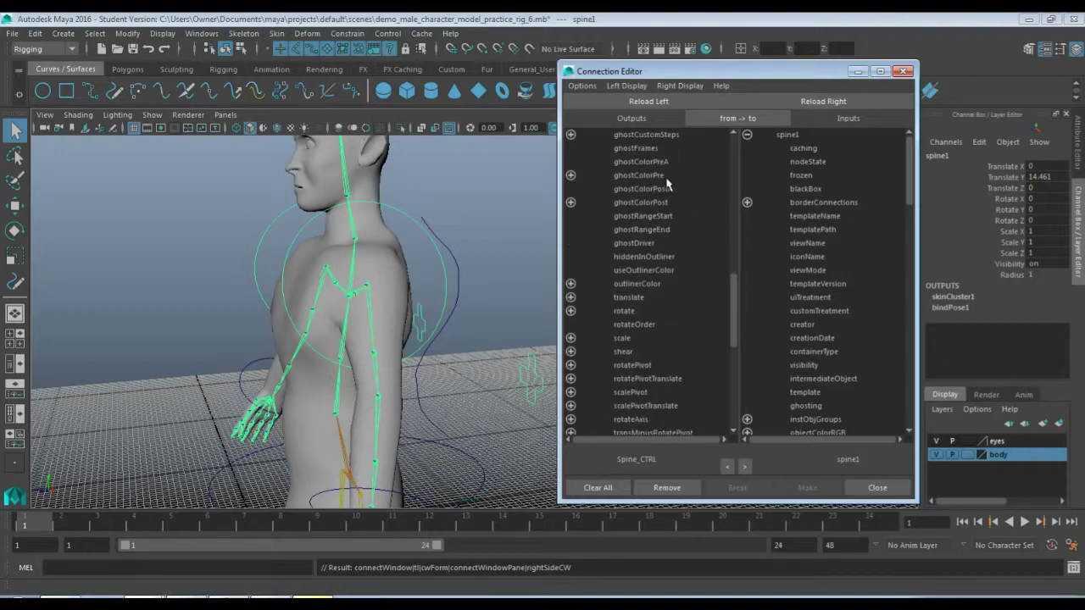
left_click(622, 311)
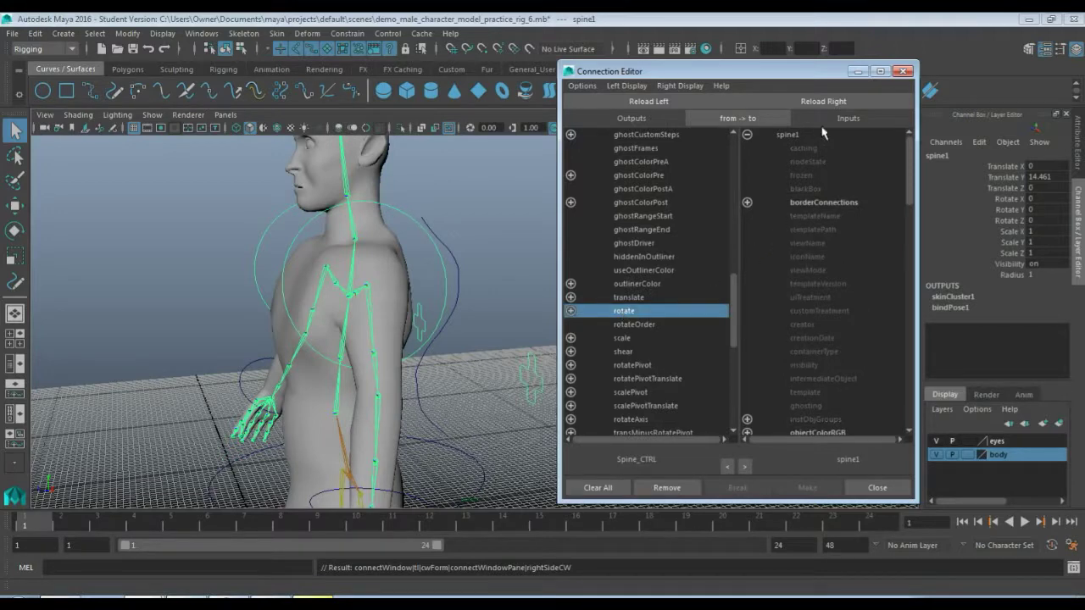
scroll(801, 144, "down", 10)
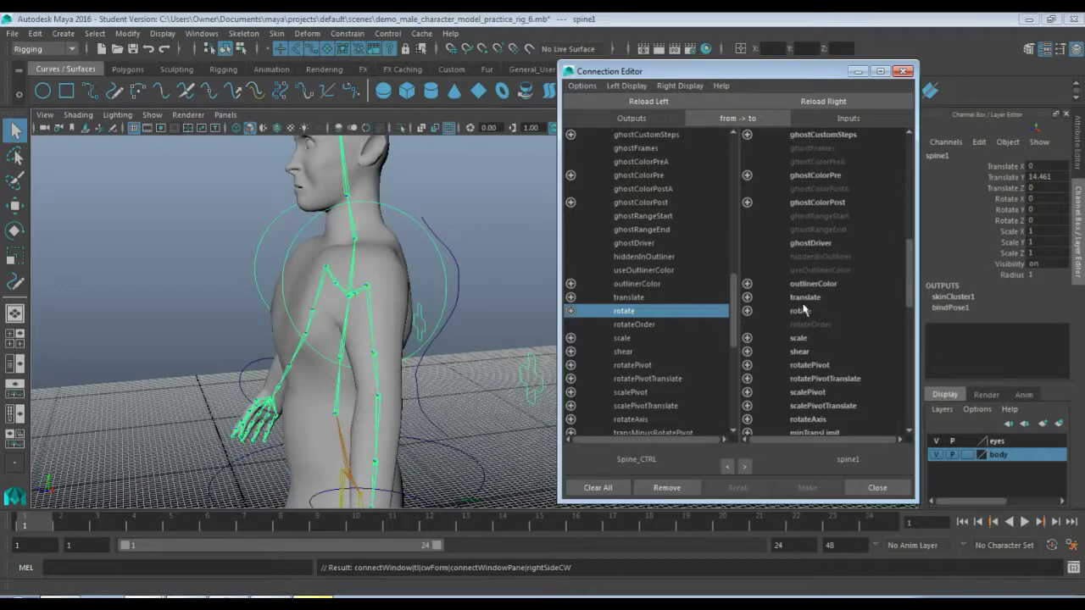
left_click(799, 311)
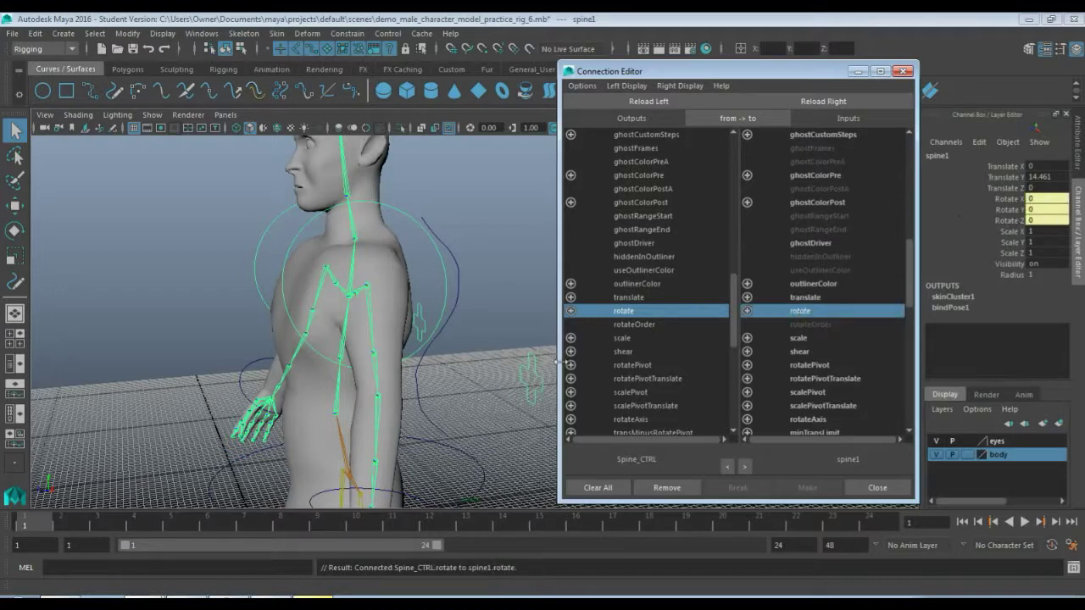
left_click(459, 277)
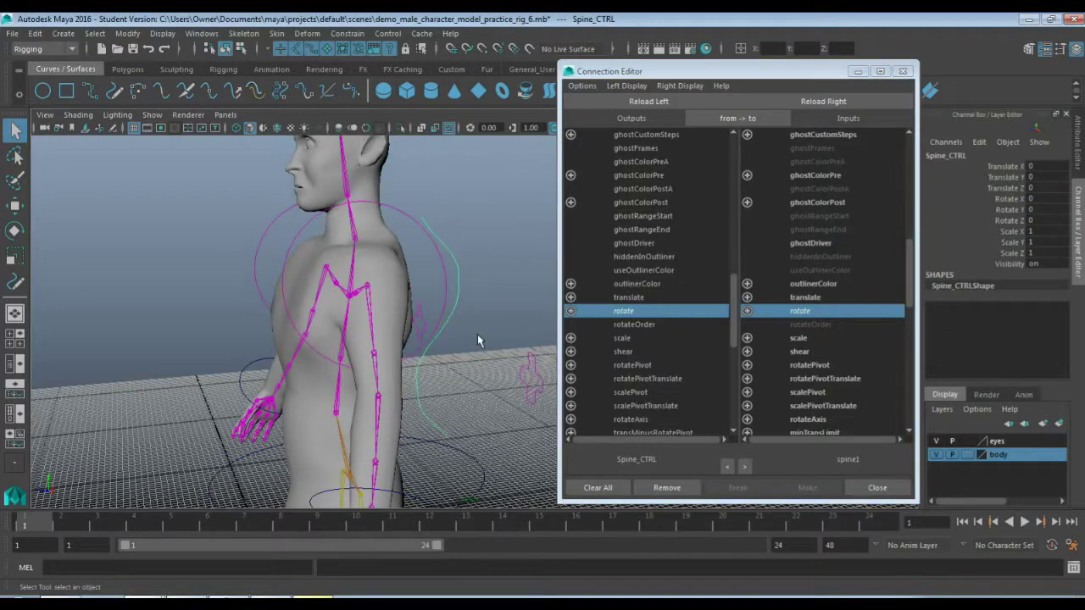
key("e")
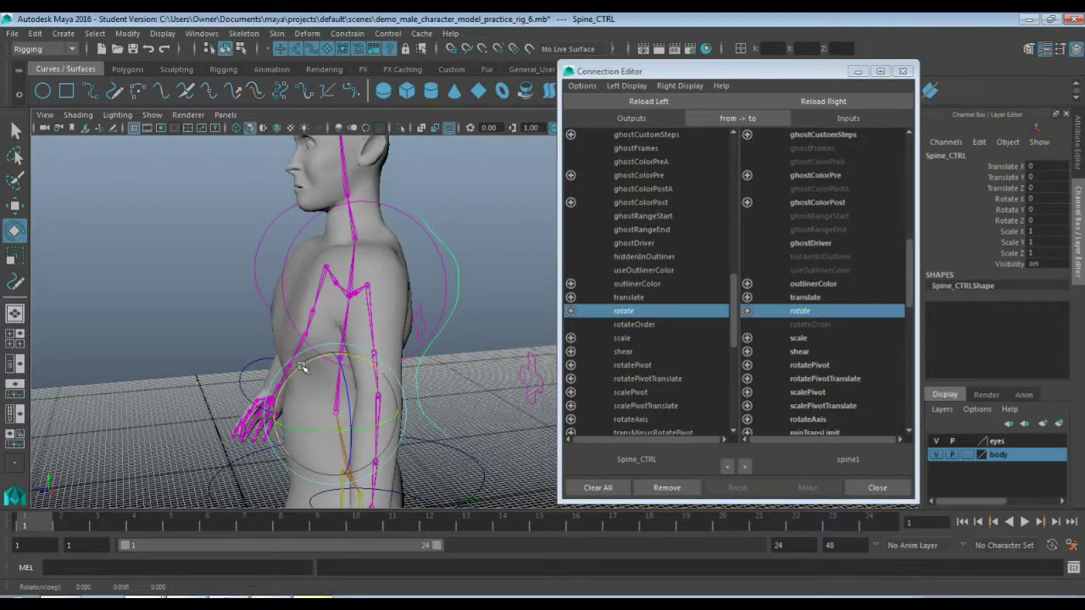
mouse_move(303, 367)
left_mouse_down()
mouse_move(221, 370)
mouse_move(311, 373)
left_mouse_up()
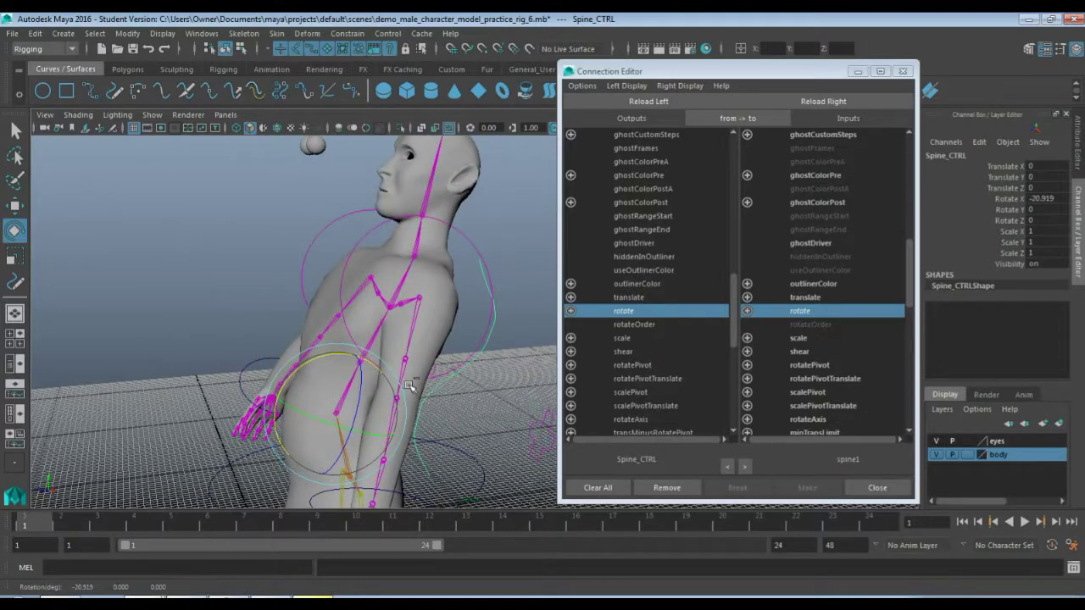
key("ctrl+z")
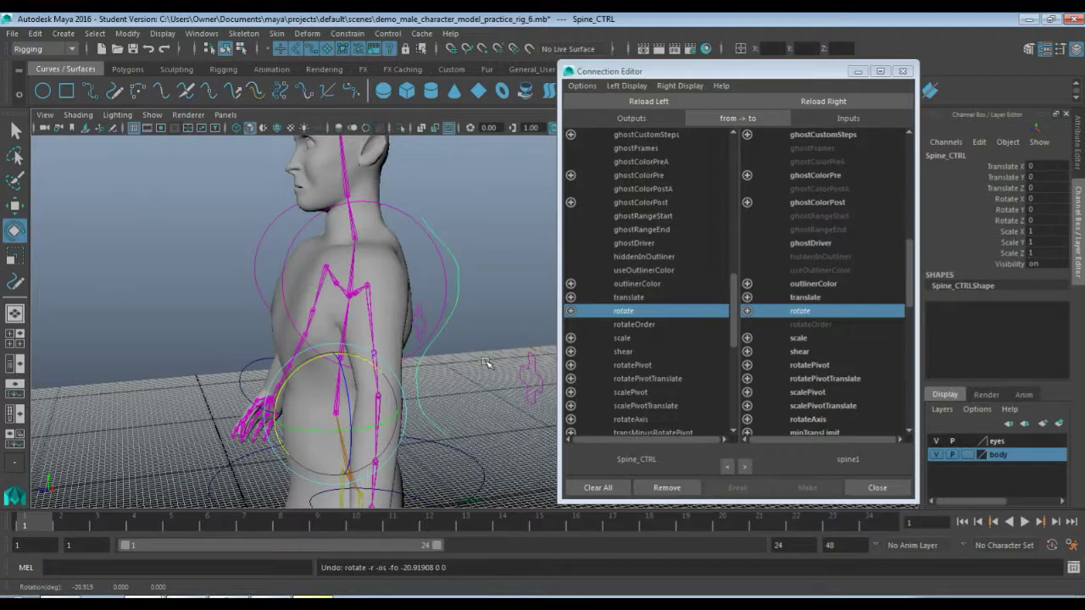
key("q")
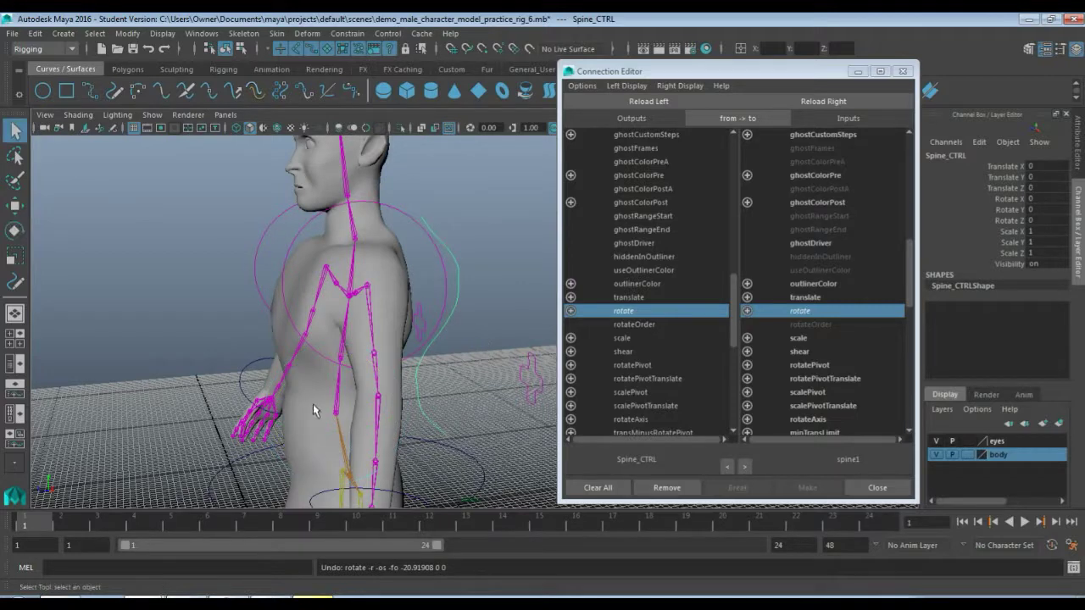
left_click_drag(313, 403, 355, 374, "alt")
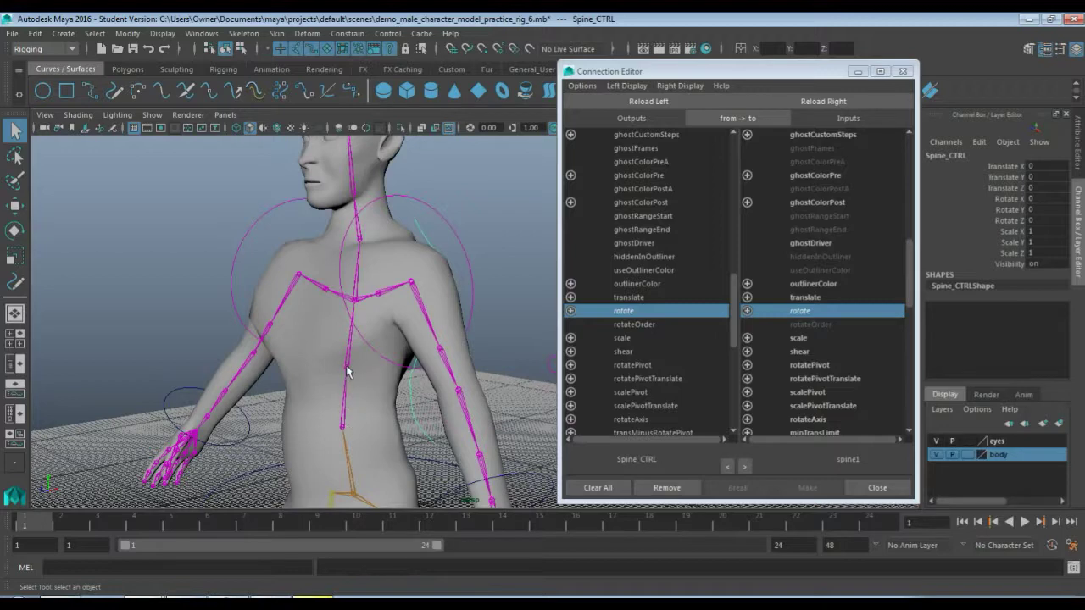
Step: Load spine2 as the Connection Editor target and connect Spine_CTRL's rotate to spine2's rotate
left_click(348, 370)
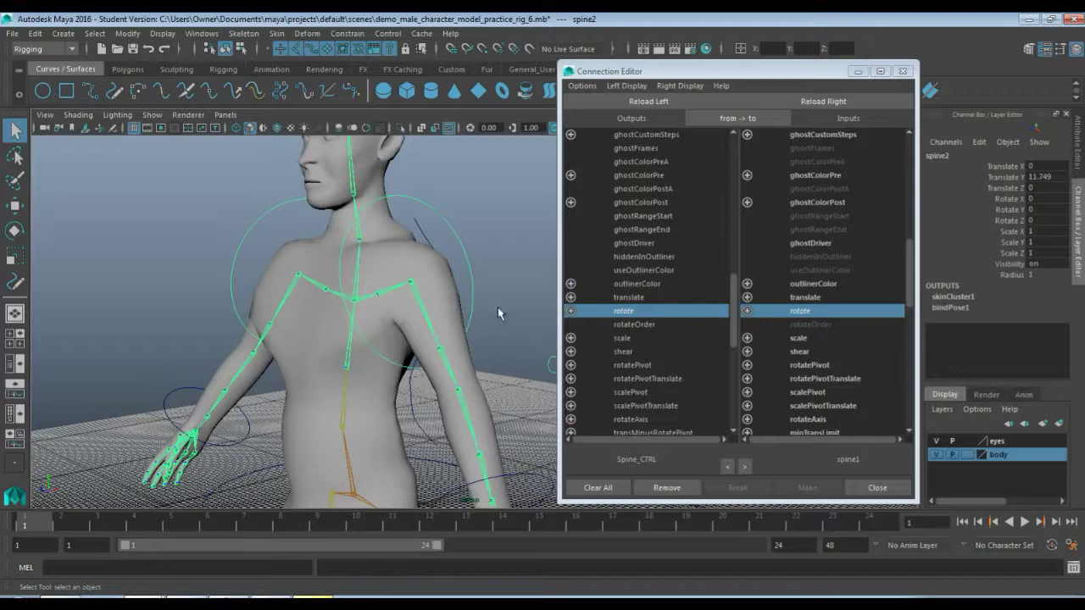
left_click(856, 104)
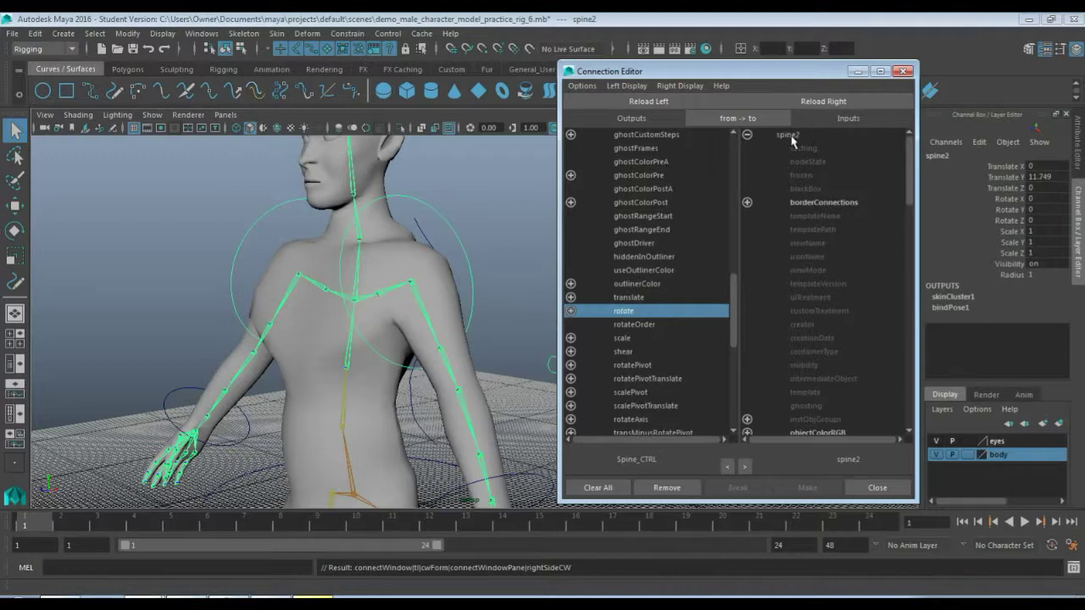
scroll(809, 222, "down", 10)
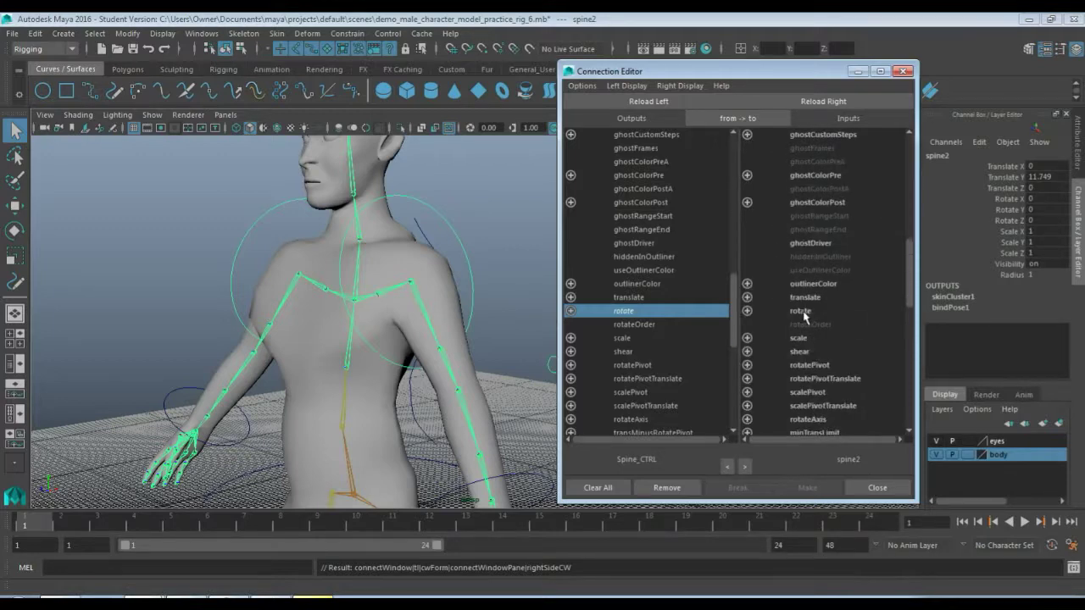
left_click(803, 312)
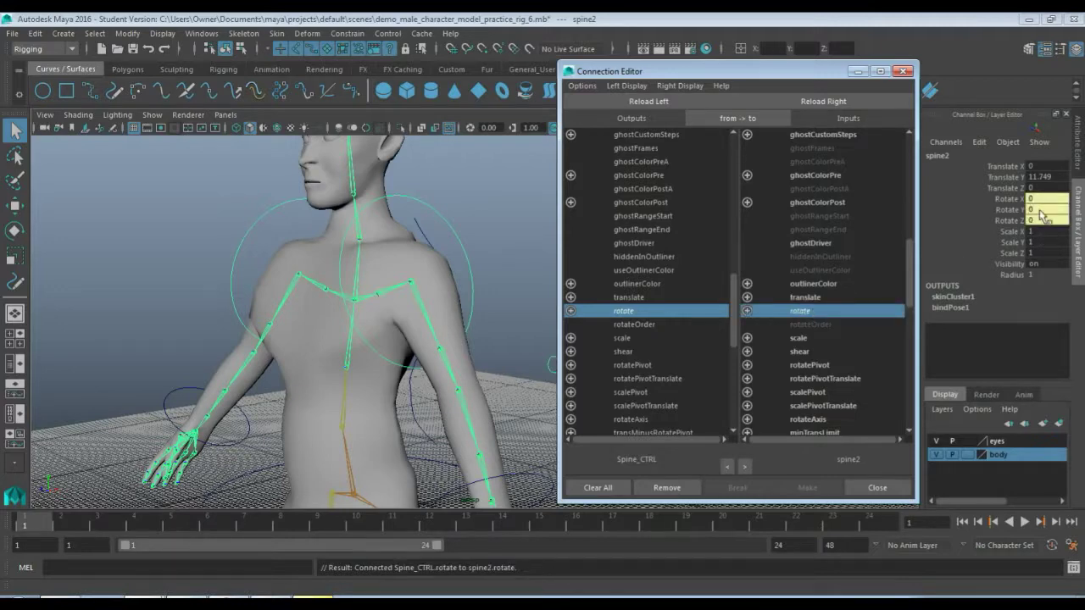
left_click_drag(502, 255, 458, 254, "alt")
Step: Rotate Spine_CTRL on X to bend the spine forward and inspect it from the side
left_click(454, 268)
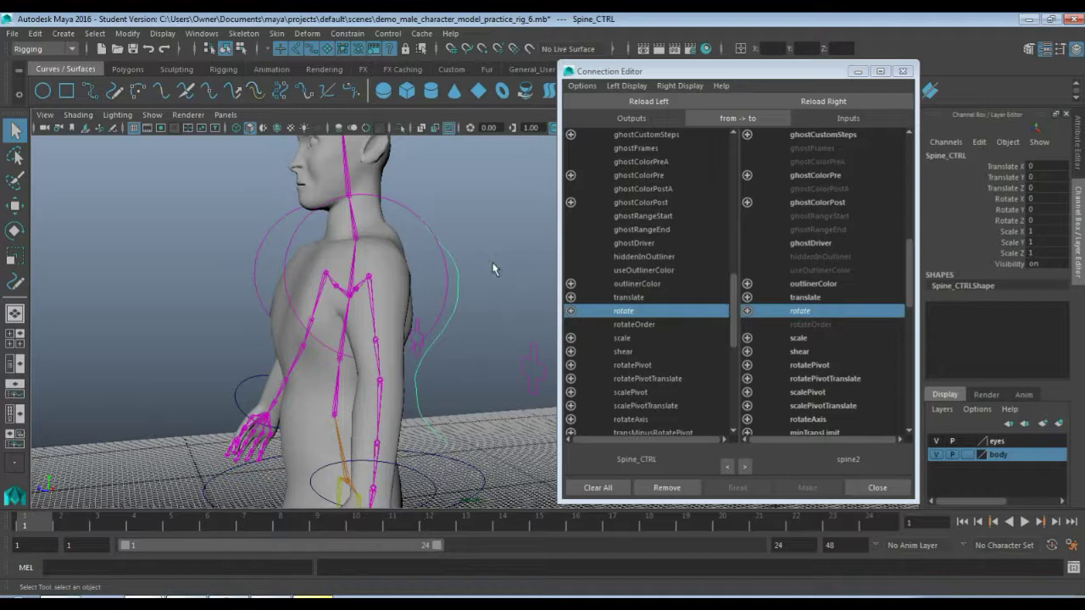
key("e")
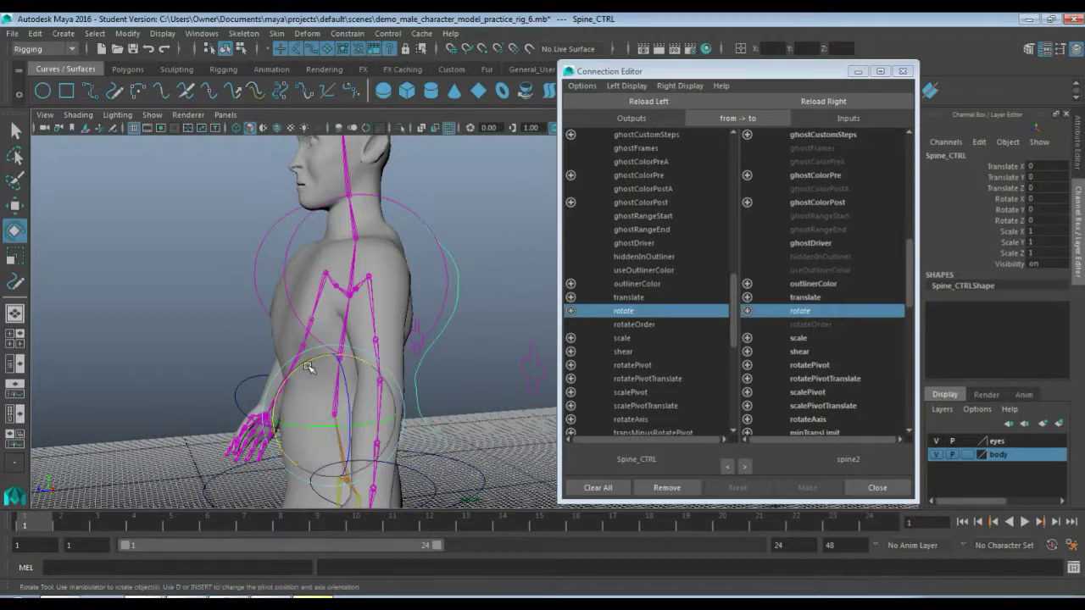
left_click_drag(308, 366, 351, 366)
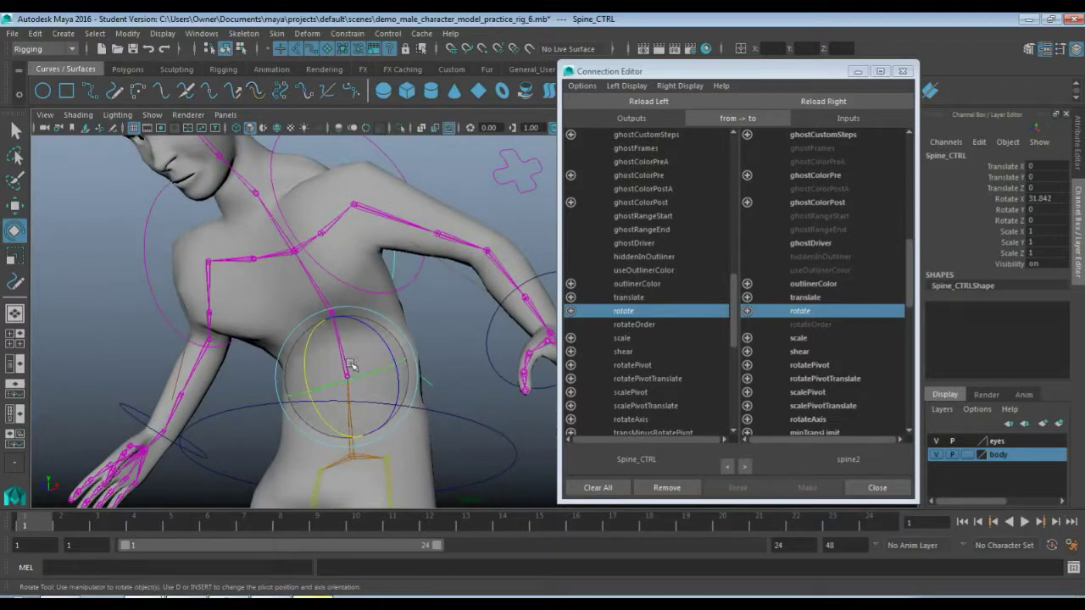
left_click_drag(415, 296, 526, 328, "alt")
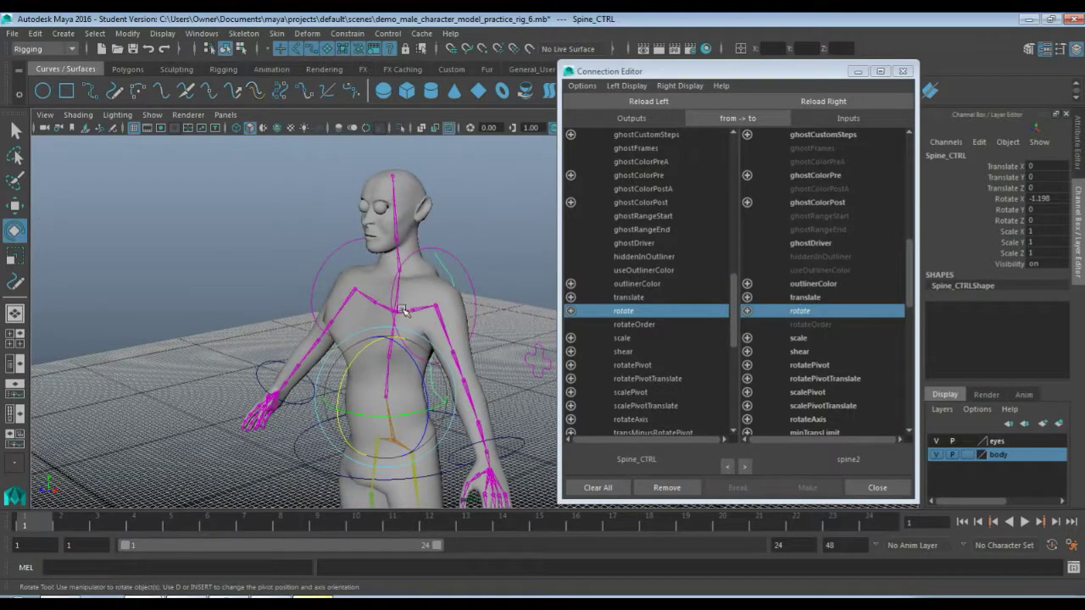
left_click_drag(494, 350, 416, 355, "alt")
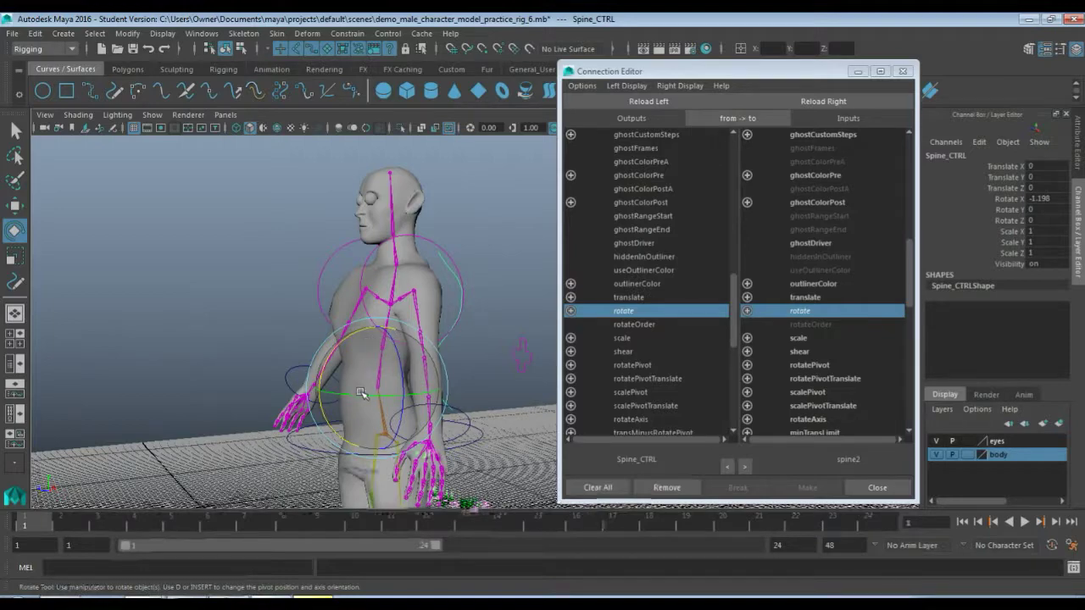
Step: Undo the spine rotation back to the rest pose and close the Connection Editor
key("ctrl+z")
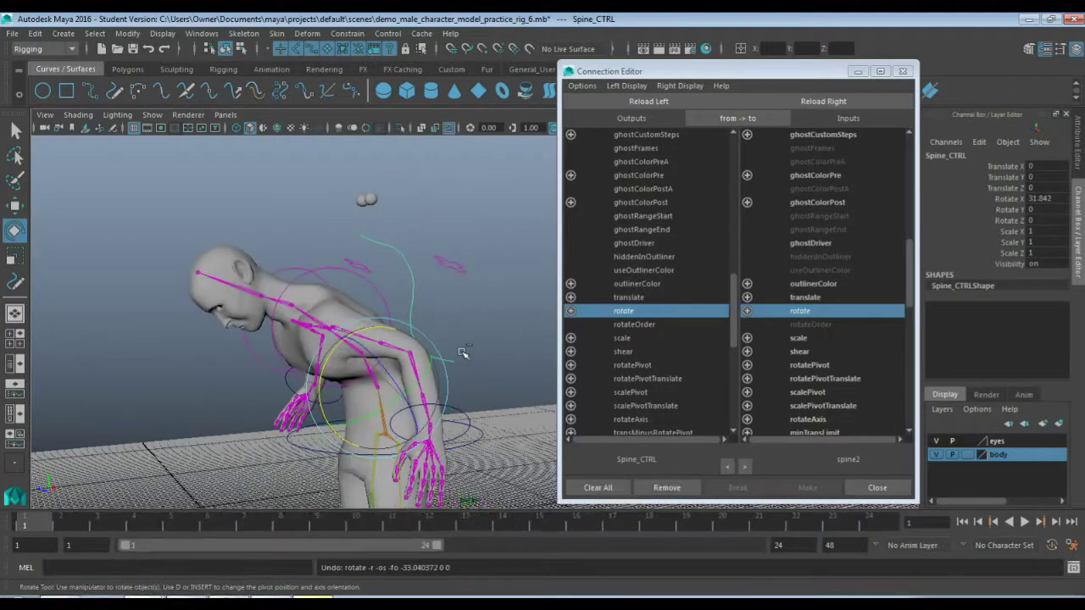
key("ctrl+z")
left_click_drag(459, 261, 400, 235, "alt")
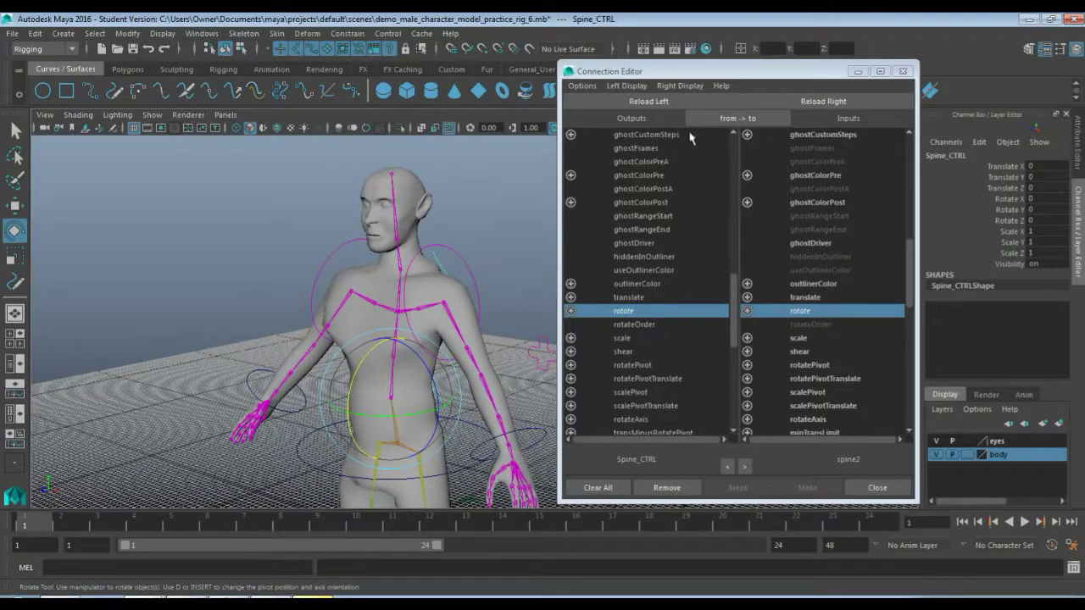
left_click(878, 492)
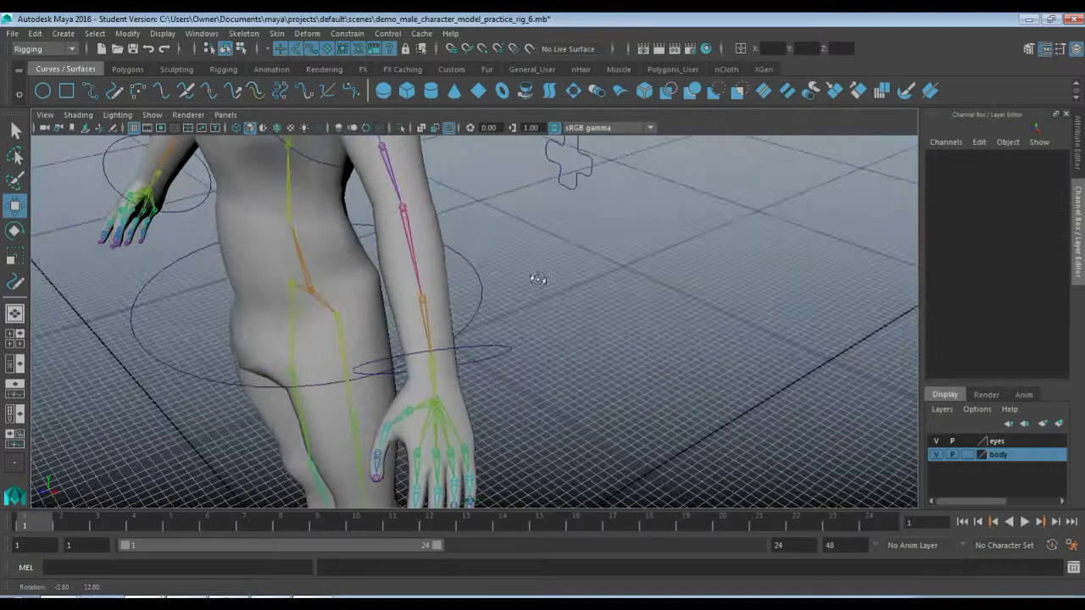
Step: Select Spine_CTRL and bring the view in closer to the torso
left_click_drag(537, 279, 462, 247, "alt")
left_click(424, 230)
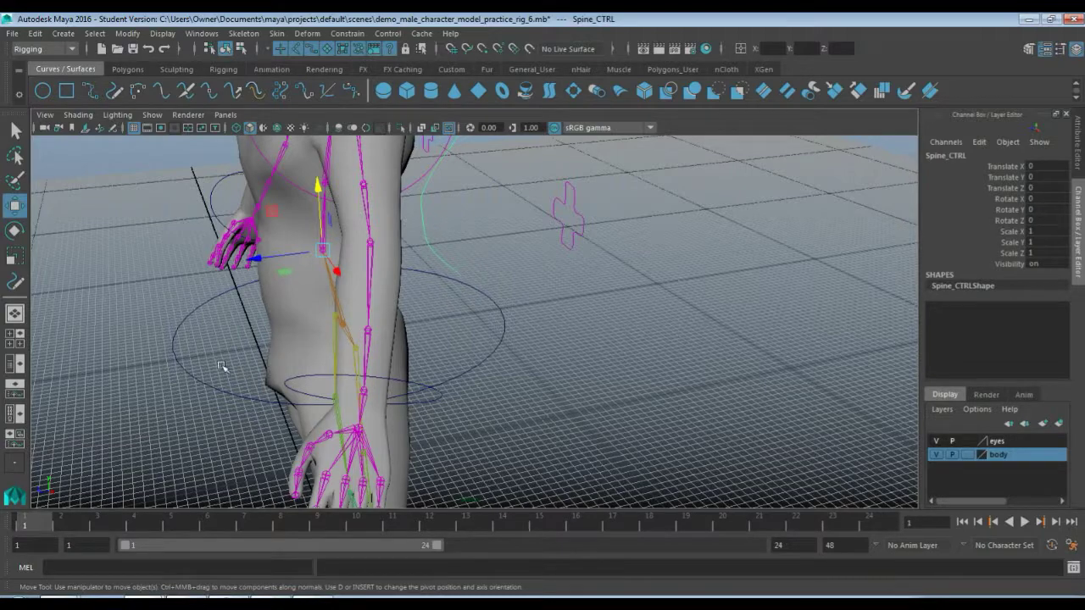
left_click_drag(225, 368, 286, 376, "alt")
left_click_drag(454, 284, 423, 286, "alt")
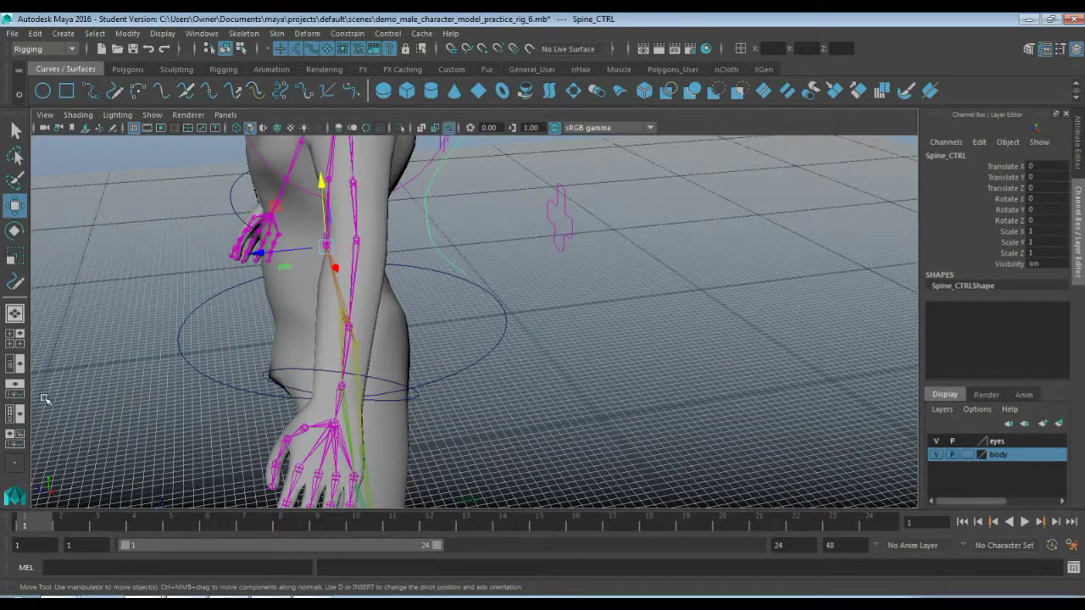
Step: Switch to the Persp/Graph layout with the lower pane set to the Node Editor
left_click(15, 391)
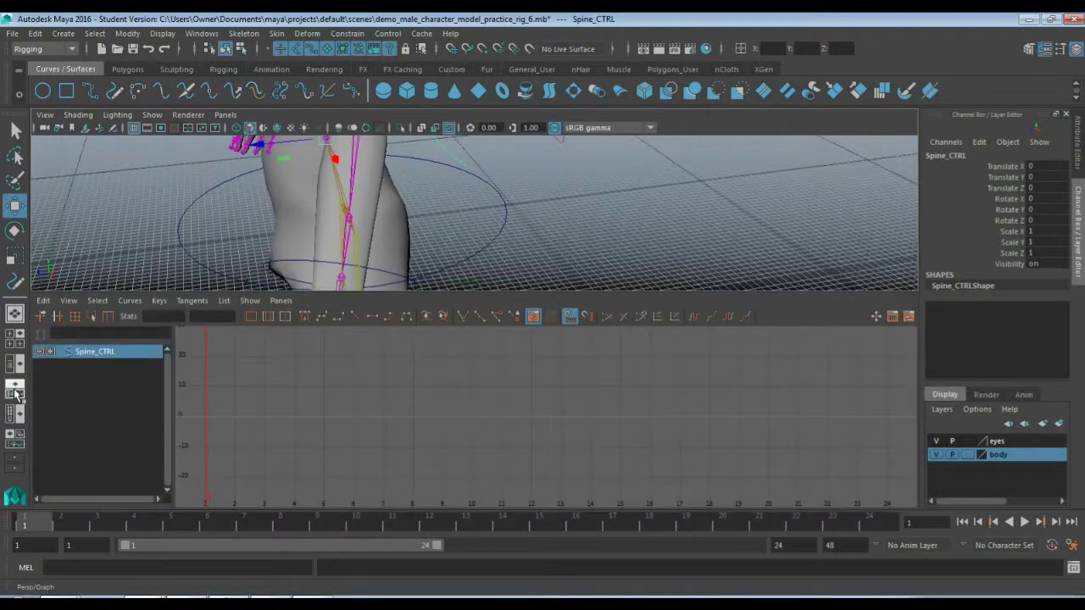
right_click(15, 476)
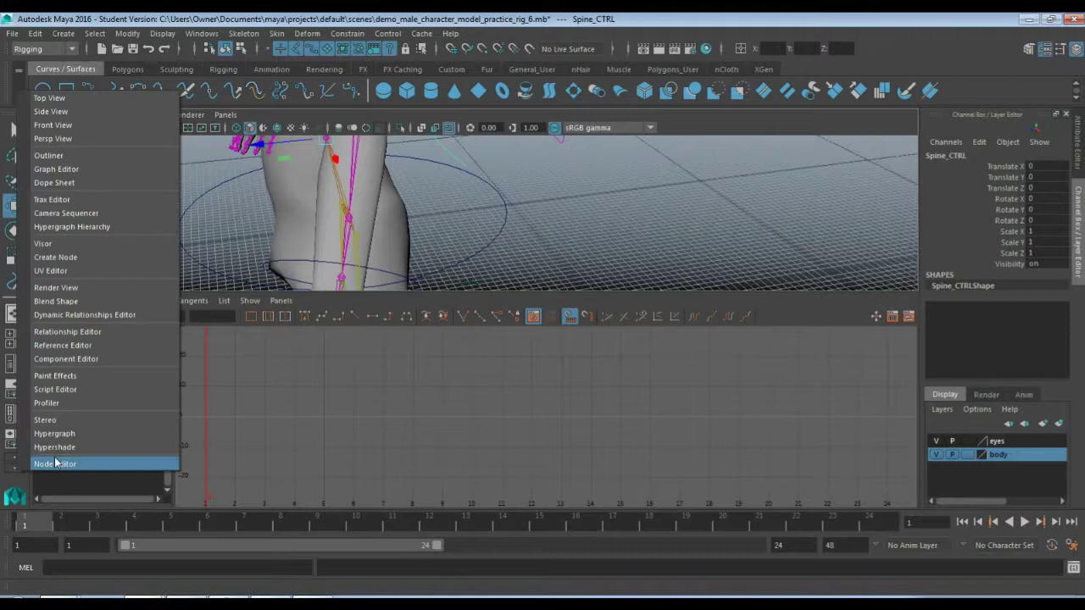
left_click(95, 231)
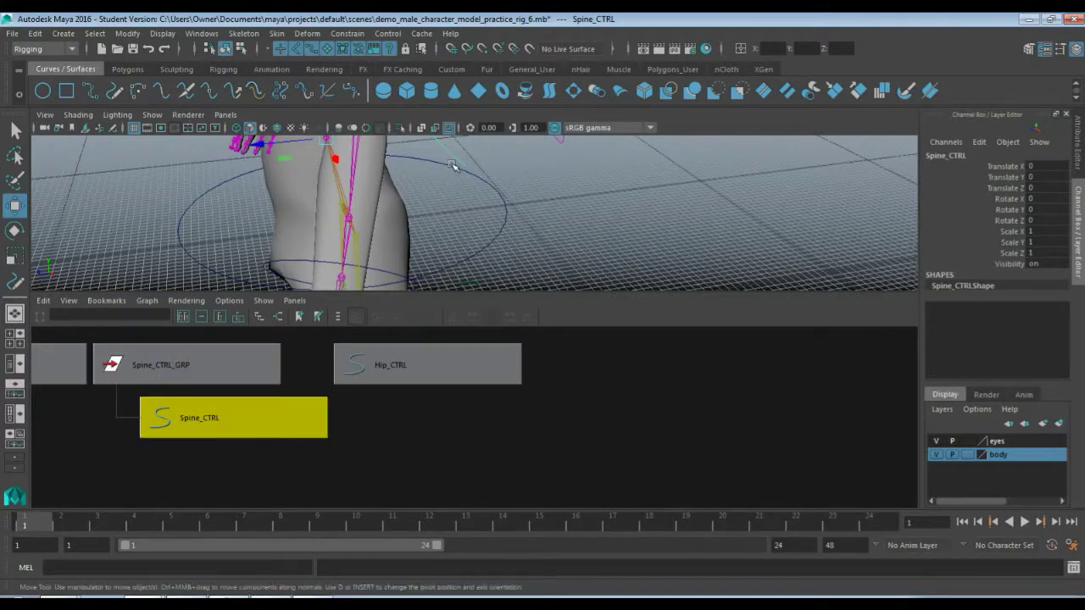
Step: Frame Spine_CTRL in both the 3D view and the node editor
key("f")
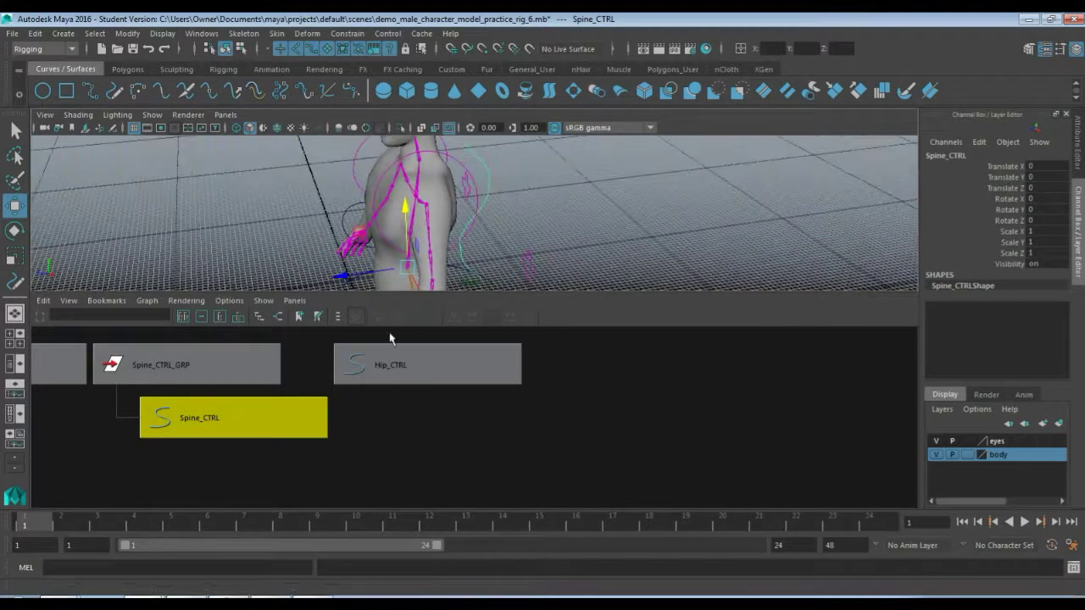
key("f")
scroll(285, 412, "down", 8)
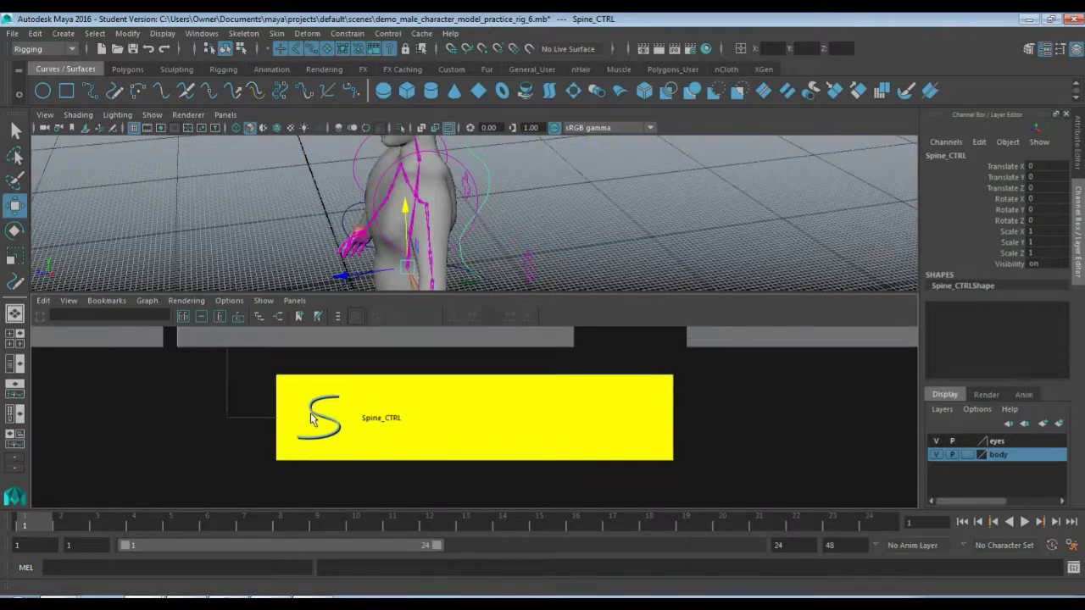
left_click_drag(479, 281, 539, 194, "alt")
Step: Parent Spine_CTRL_GRP under the pelvis joint, select Hip_CTRL, and return to a single perspective view
left_click(397, 353)
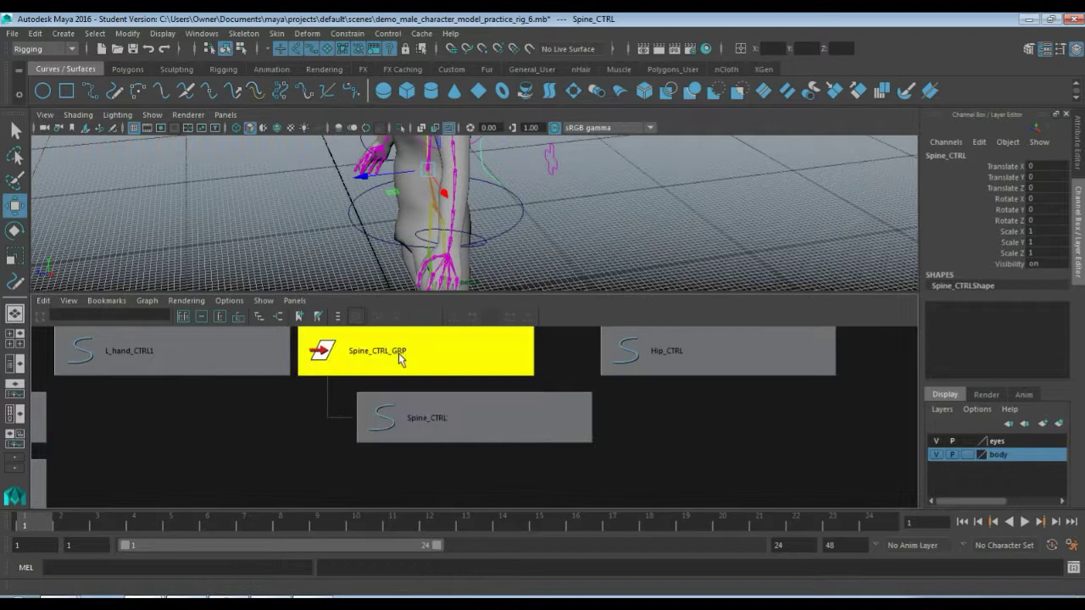
left_click_drag(365, 271, 352, 244, "alt")
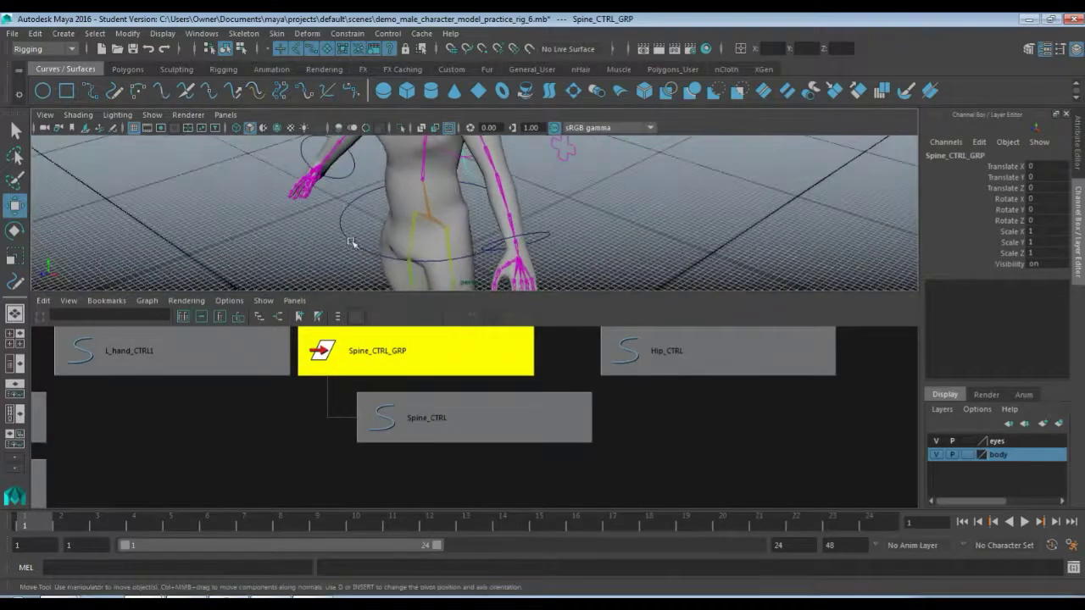
left_click(429, 218)
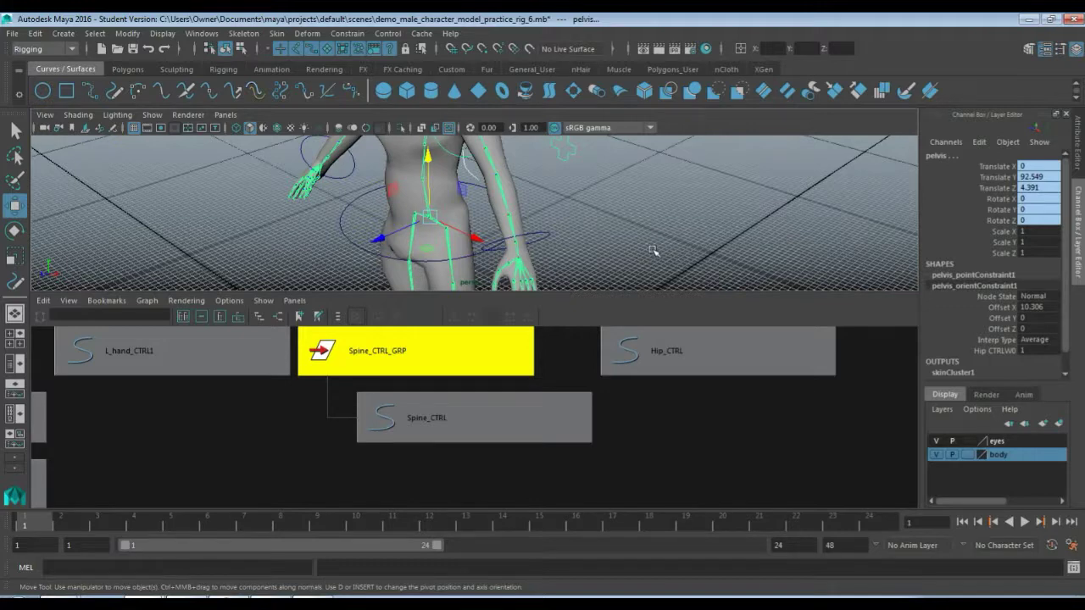
key("p")
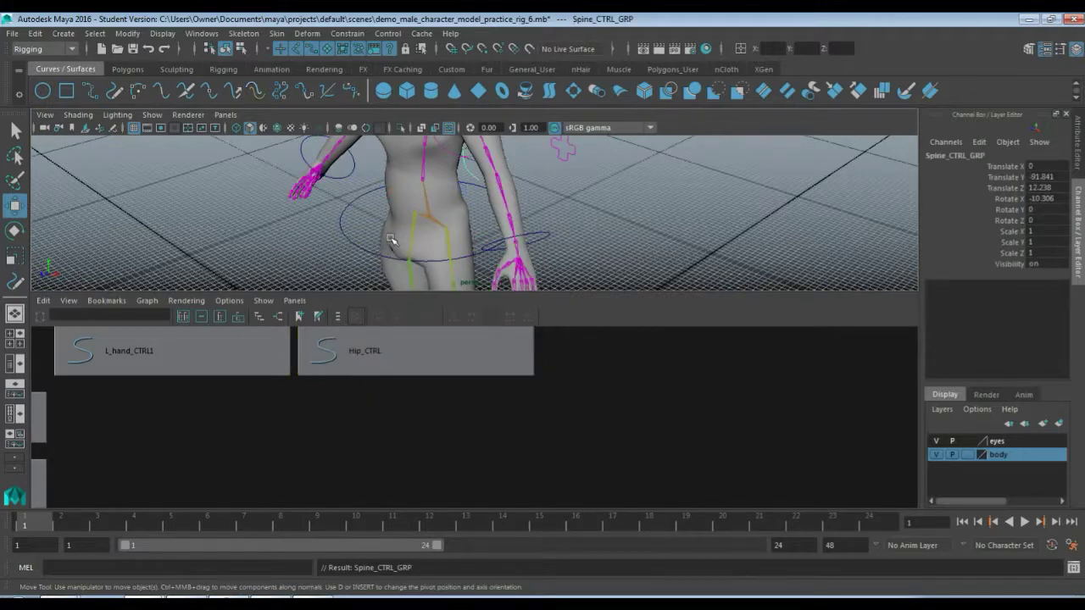
left_click(348, 238)
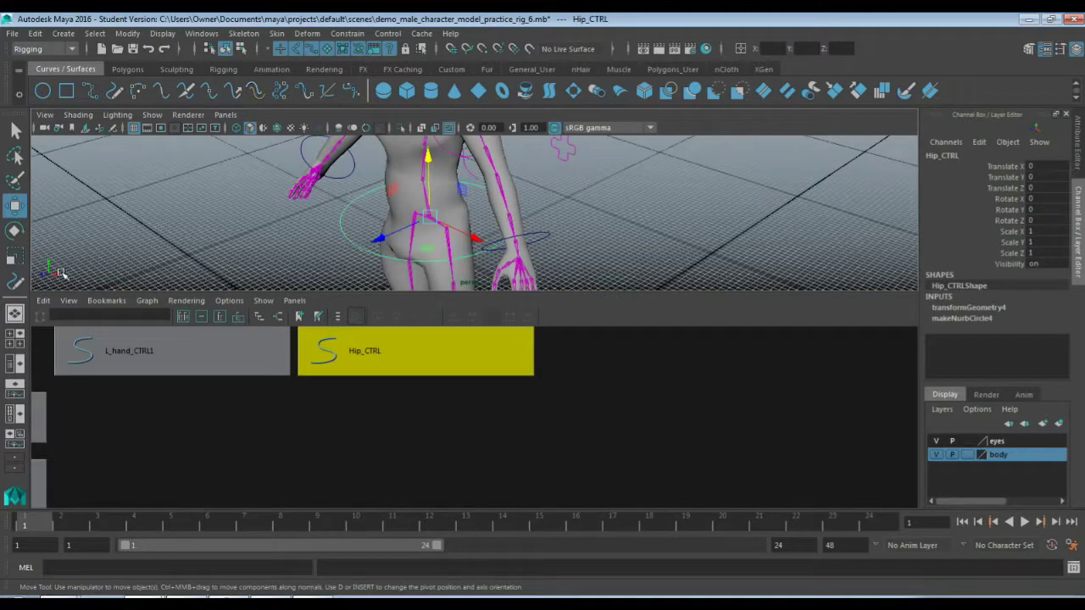
left_click(14, 314)
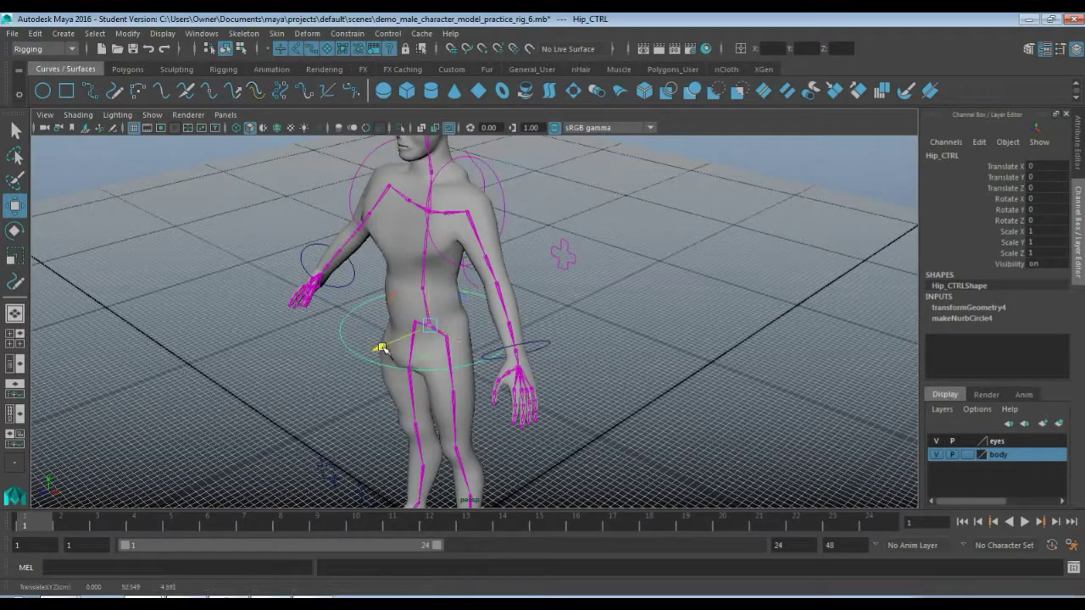
Step: Test Hip_CTRL by pushing it forward and lowering the body, undo, then clear the selection
mouse_move(381, 348)
left_mouse_down()
mouse_move(339, 360)
mouse_move(397, 337)
mouse_move(323, 346)
mouse_move(383, 330)
left_mouse_up()
key("ctrl+z")
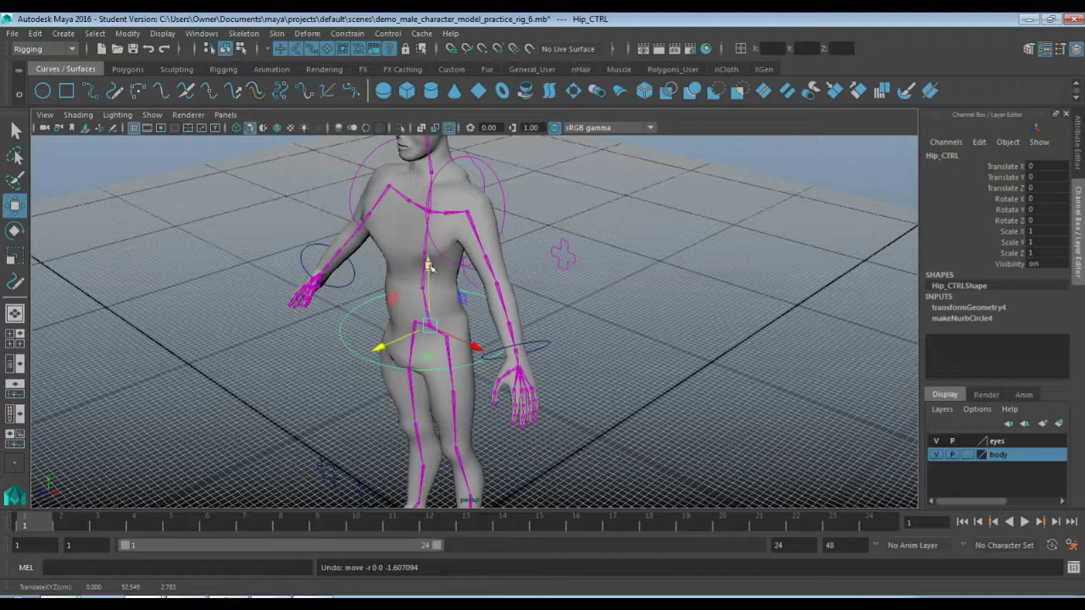
mouse_move(426, 269)
left_mouse_down()
mouse_move(423, 314)
mouse_move(424, 240)
mouse_move(427, 312)
mouse_move(423, 259)
left_mouse_up()
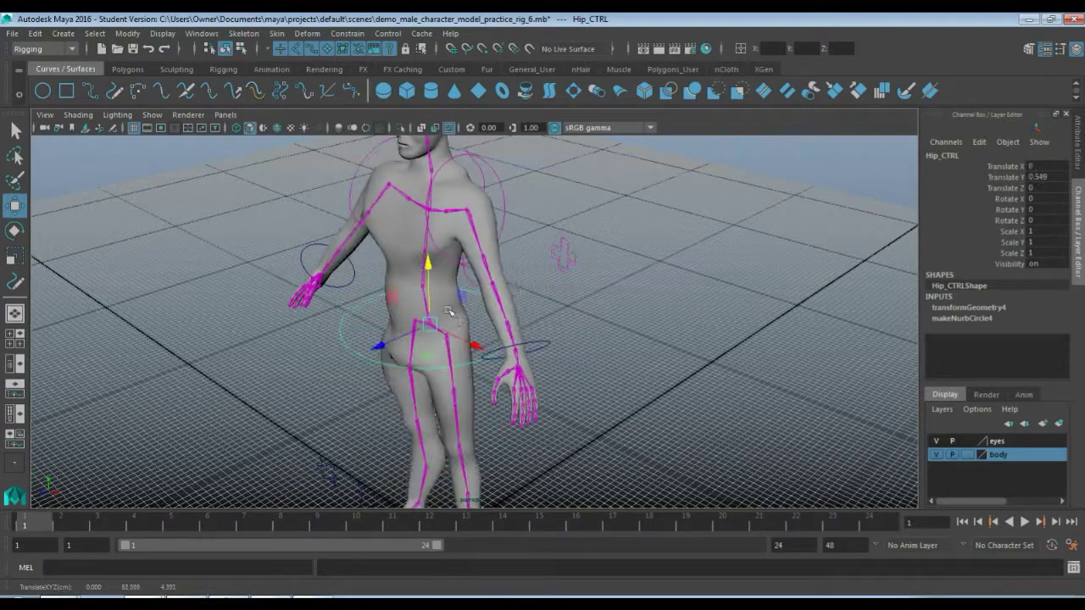
left_click(576, 341)
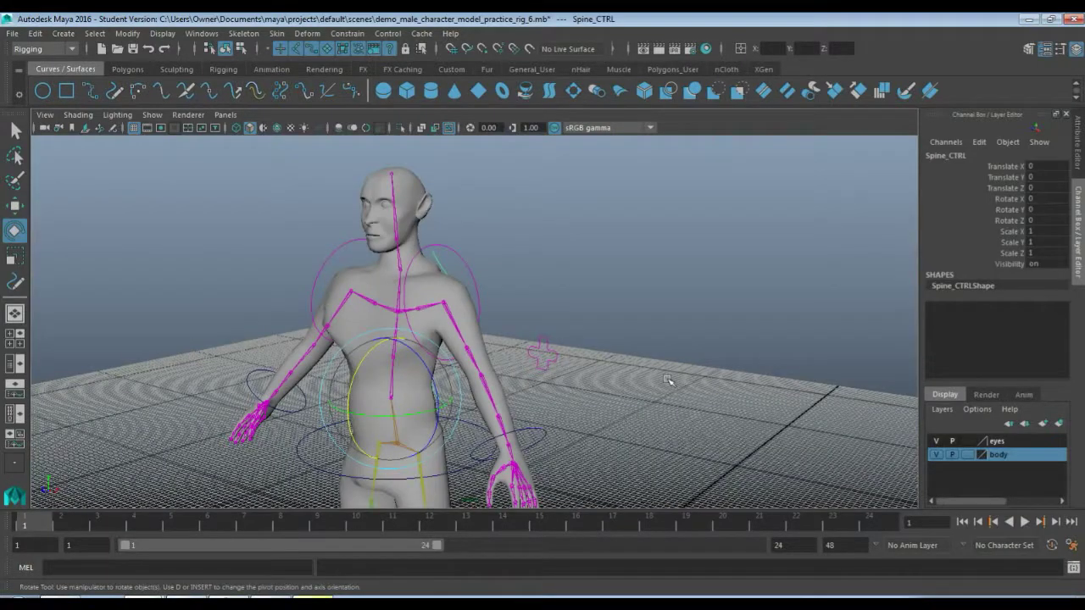
left_click(672, 383)
middle_click_drag(654, 440, 655, 396, "alt")
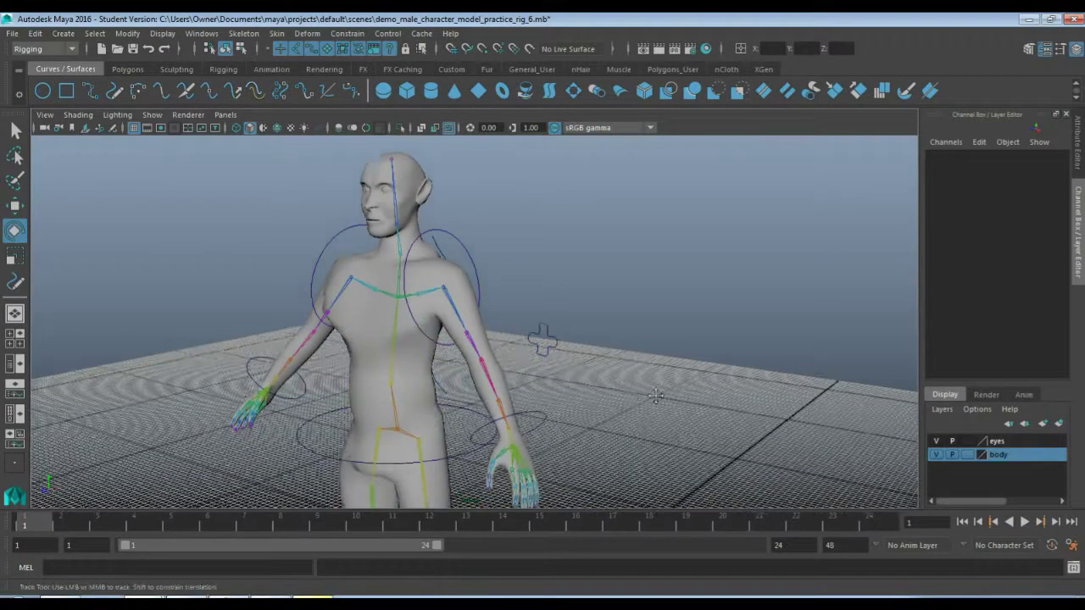
scroll(653, 356, "down", 6)
left_click_drag(646, 366, 572, 349, "alt")
scroll(560, 309, "up", 3)
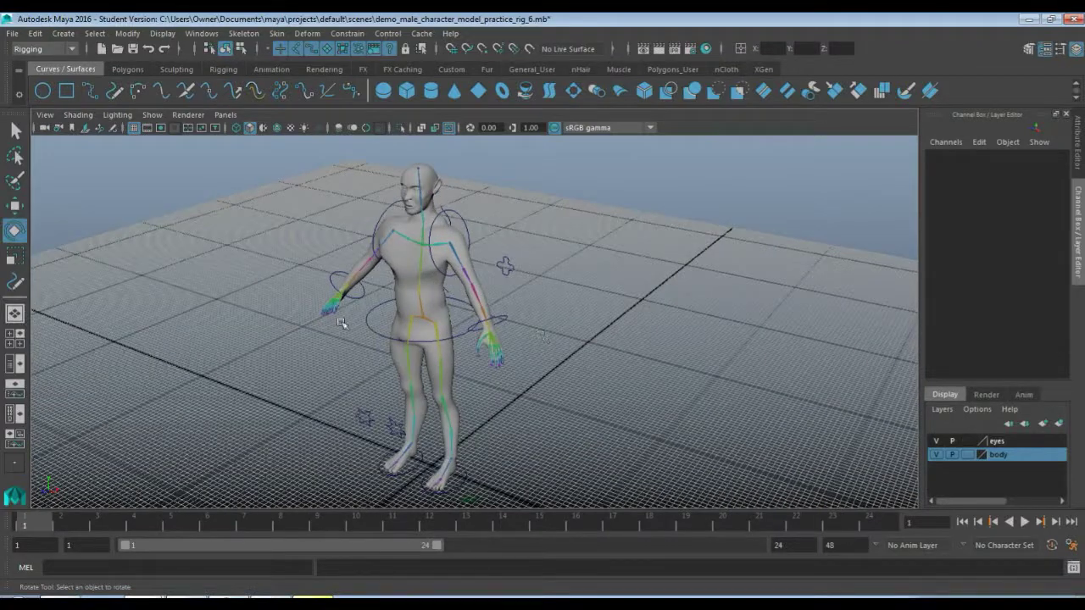